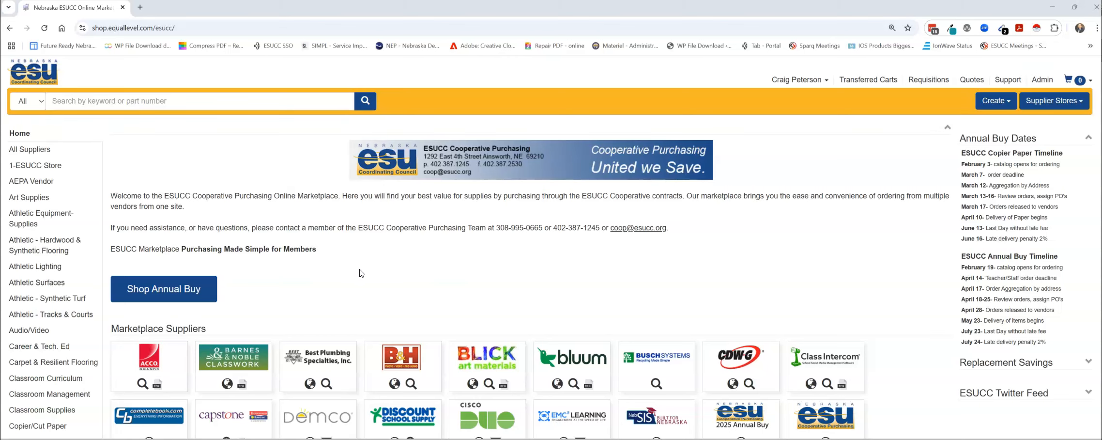
Step: Browse the list of supplier stores and view the contract information of the ESUCC Store supplier
click(1047, 105)
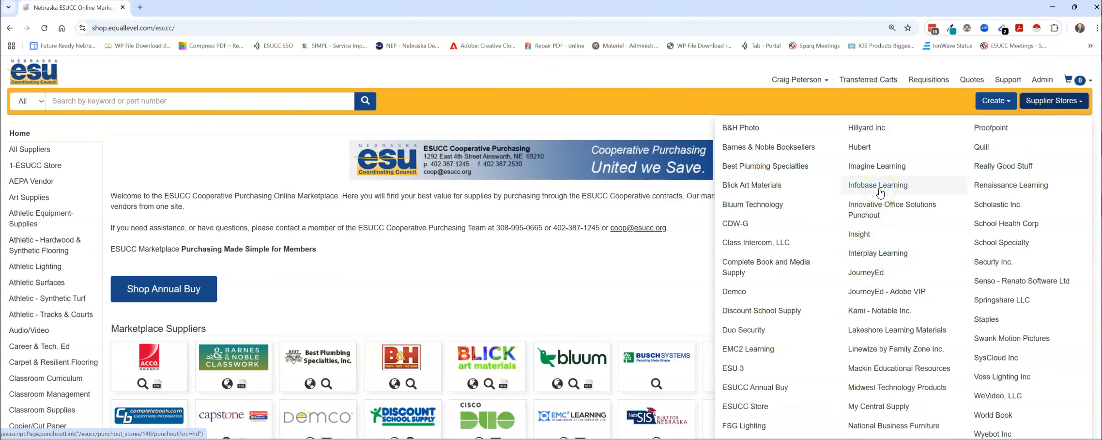
click(747, 409)
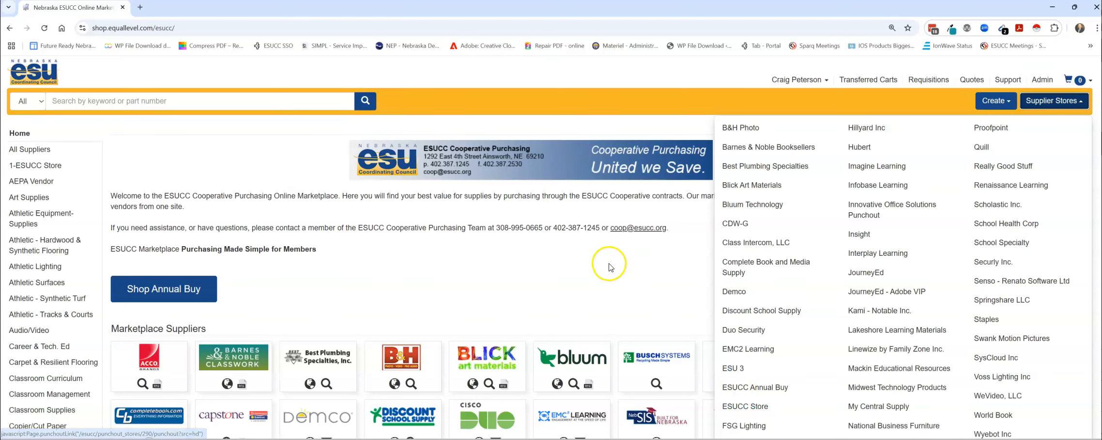
scroll(701, 275, down, 2)
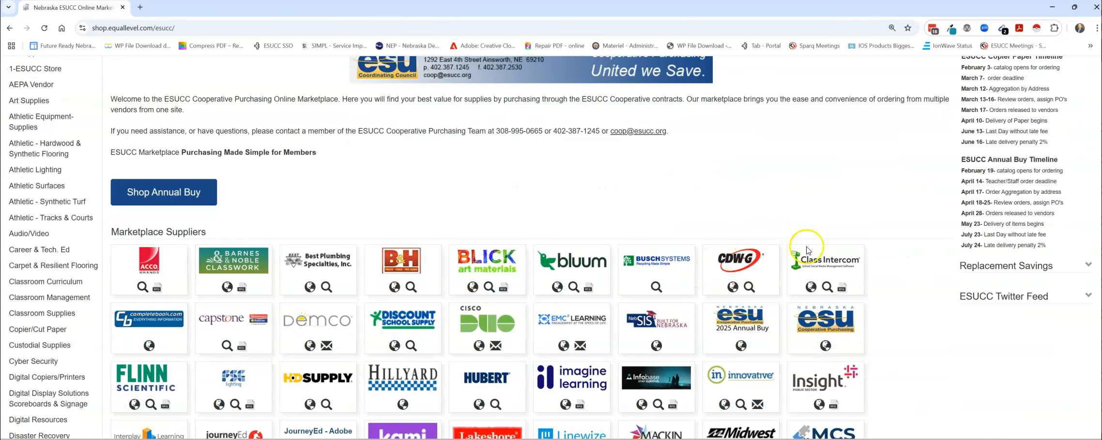
click(832, 330)
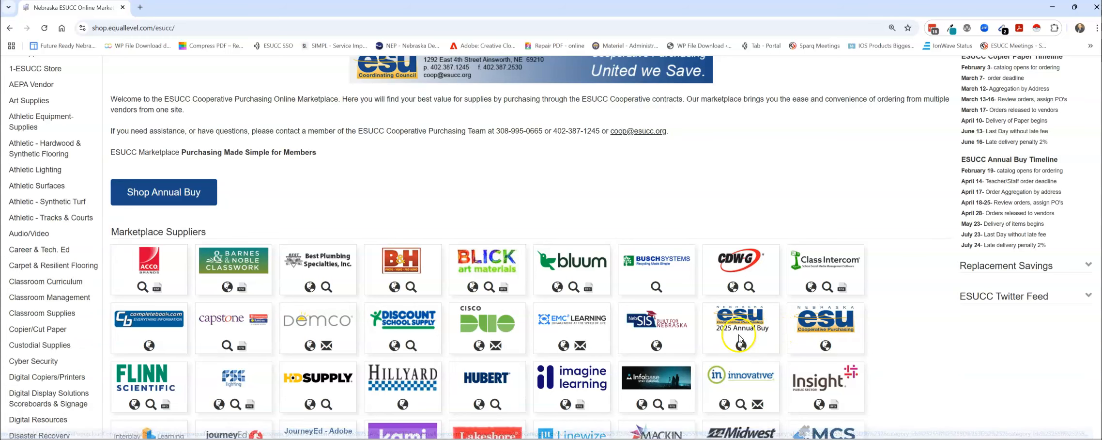
click(827, 328)
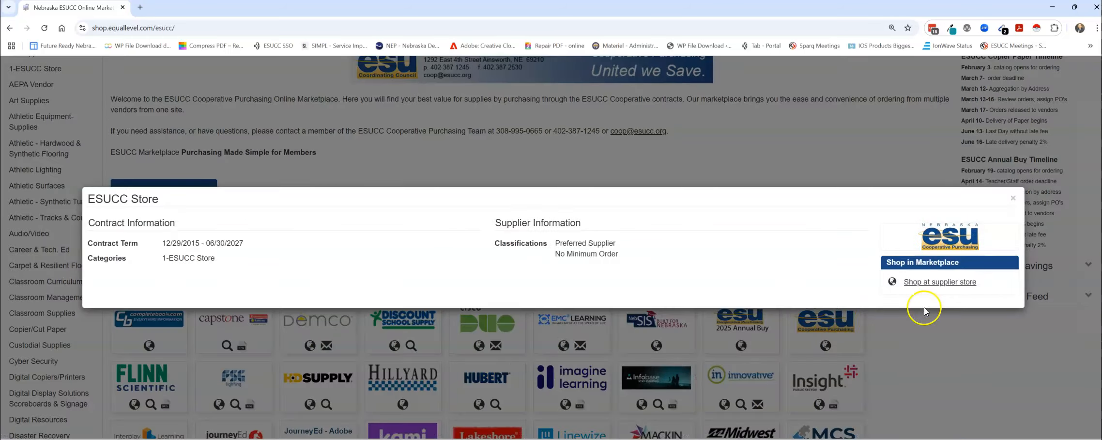
click(1013, 201)
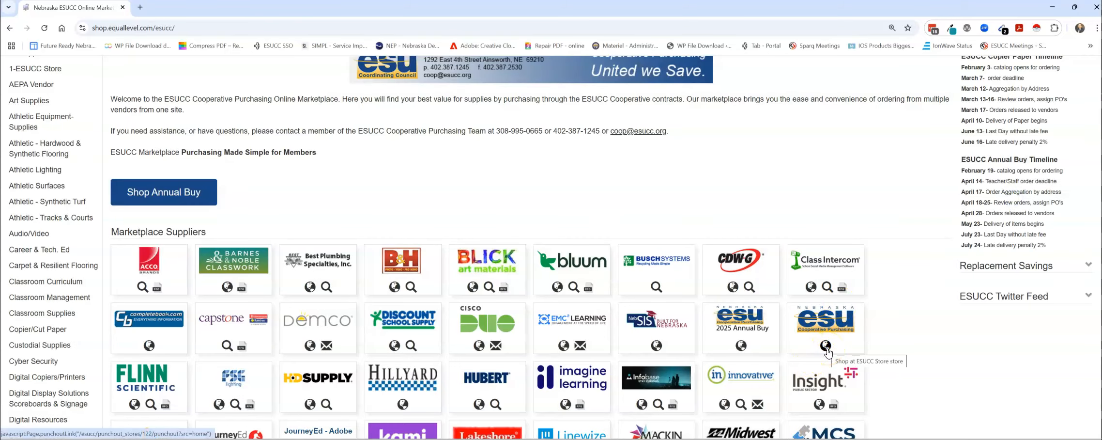
Step: Review the Infobase Learning supplier profile and enter the ESUCC Marketplace Store through Infobase's supplier store link
scroll(915, 332, down, 3)
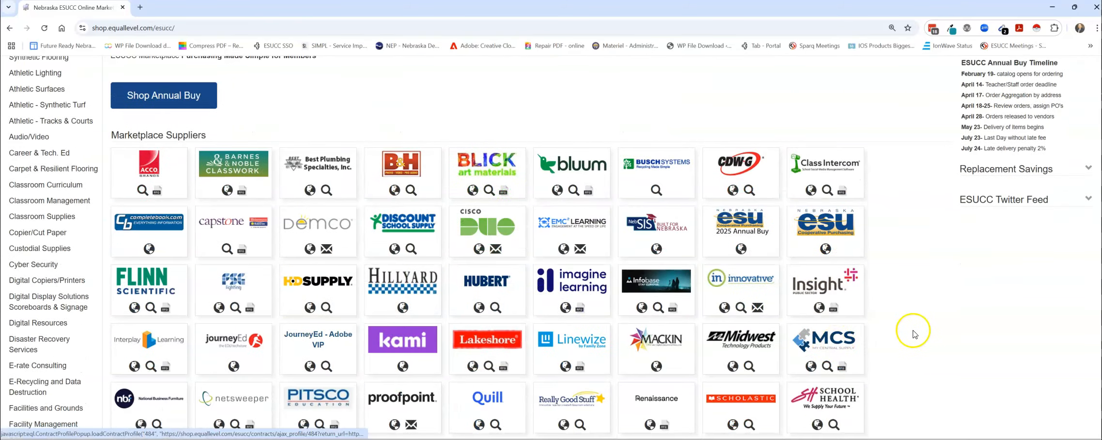
click(626, 245)
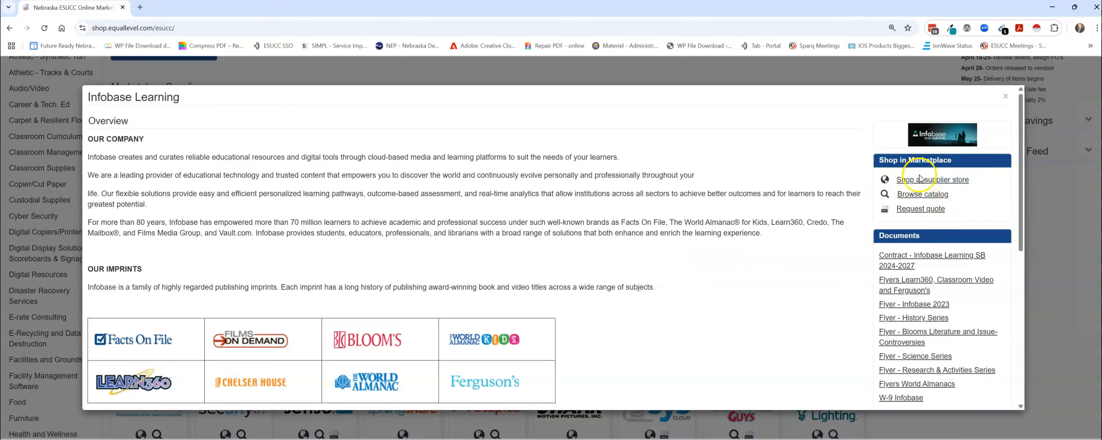
click(1006, 96)
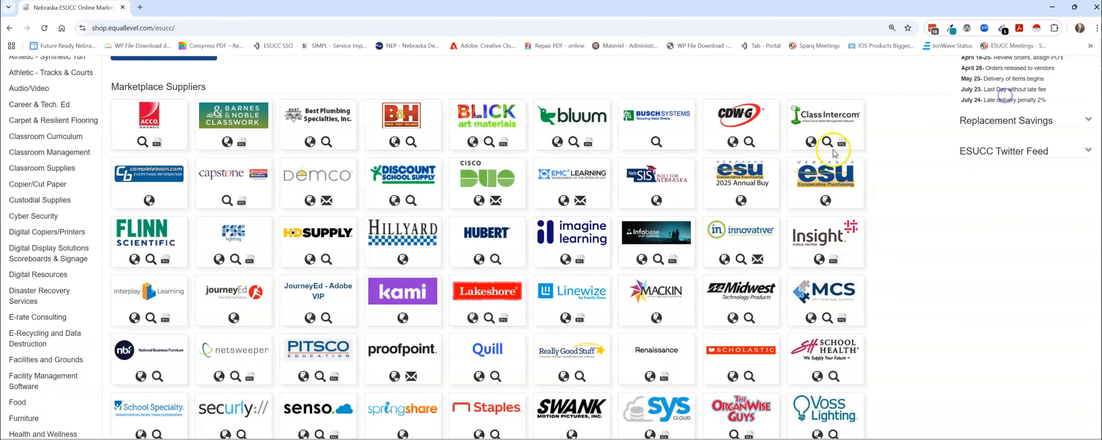
click(642, 259)
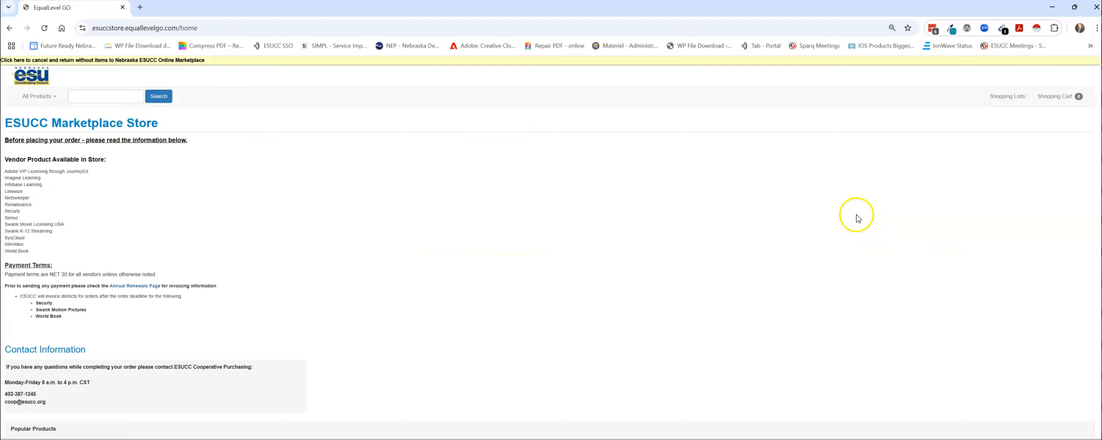
Step: Search the ESUCC Marketplace Store for World Religions
click(105, 99)
text(world rel)
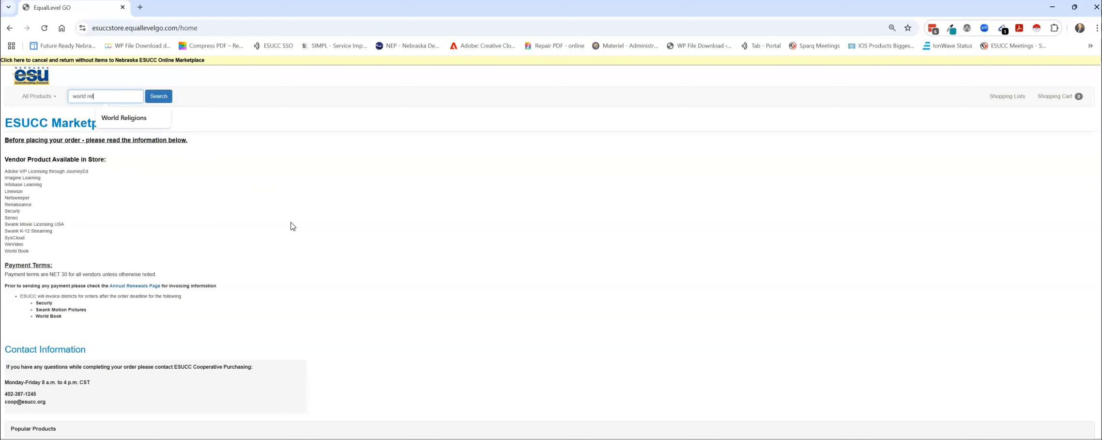
click(133, 118)
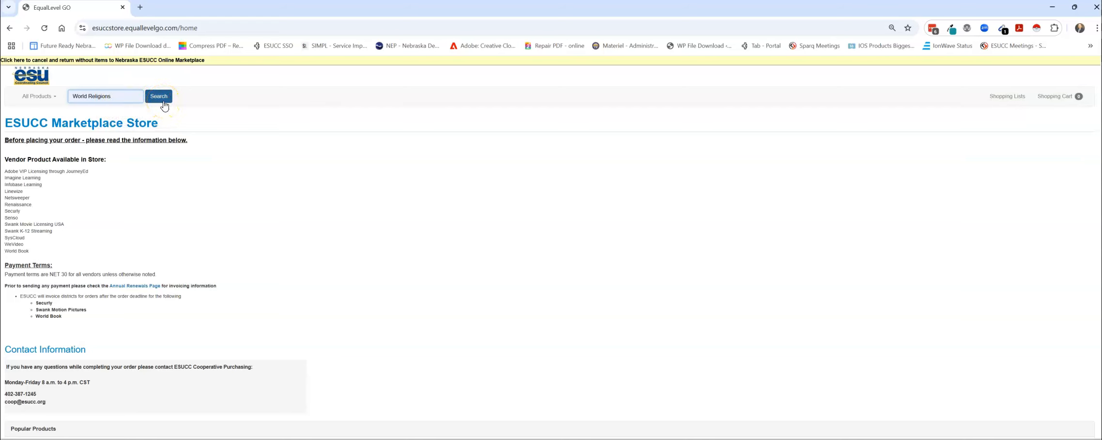
click(165, 106)
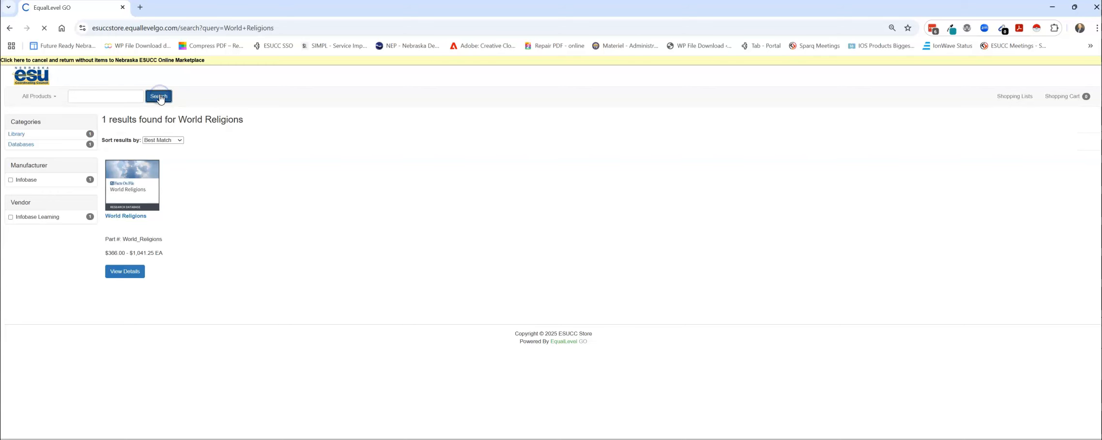
Step: List all store products with an empty search and filter them by the vendor Infobase Learning
scroll(54, 242, down, 3)
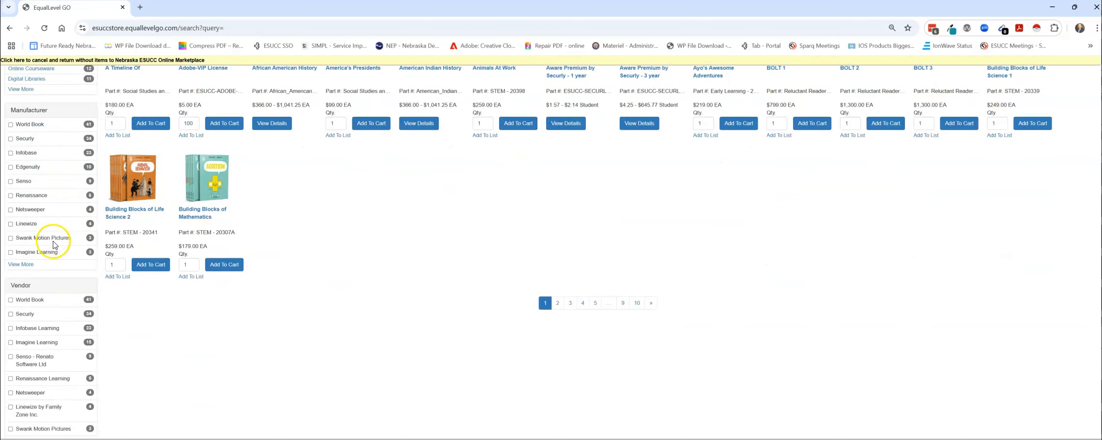
scroll(54, 245, down, 1)
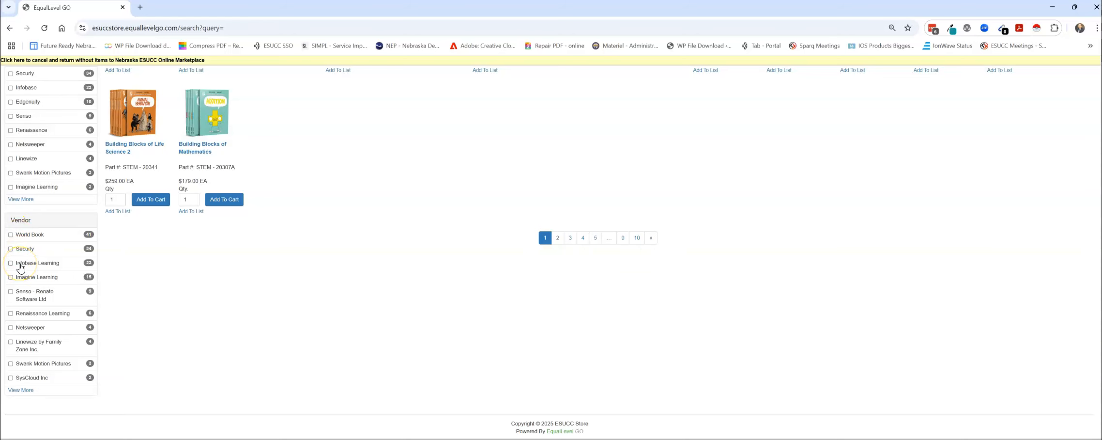
scroll(20, 268, down, 1)
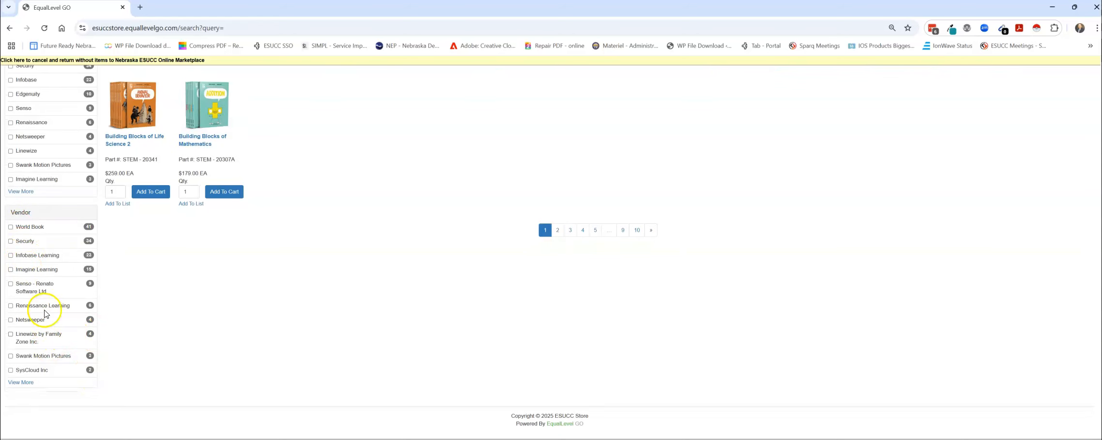
click(30, 385)
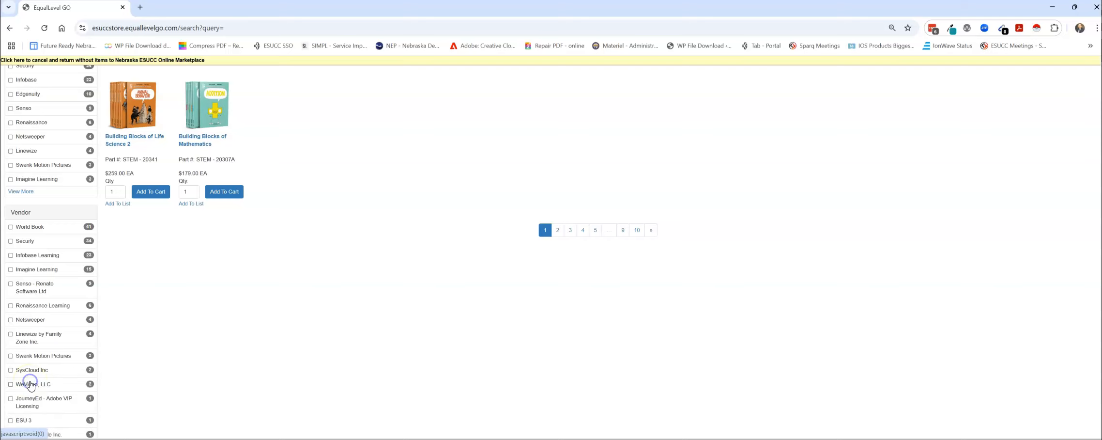
scroll(54, 336, down, 1)
click(28, 207)
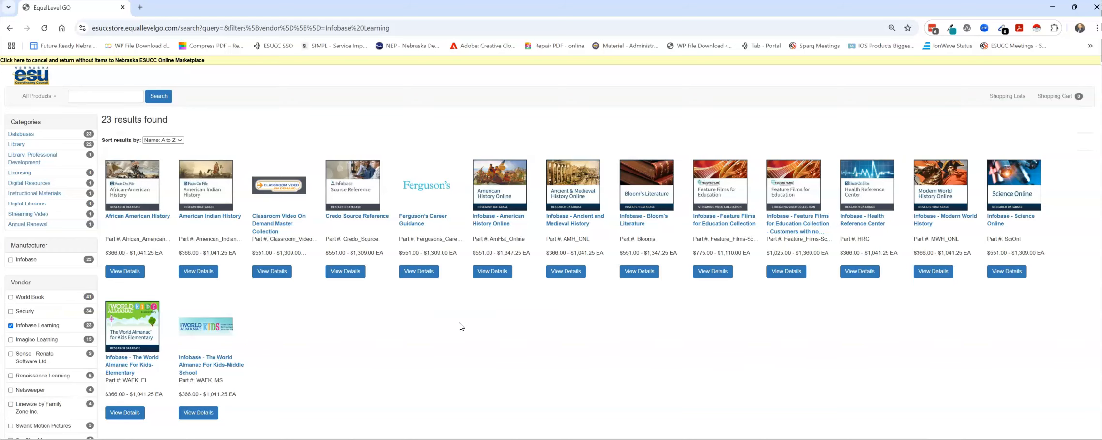
Step: Add one Learn360 Multimedia Streaming Library 1-year subscription for 251-500 students to the cart and continue shopping
scroll(459, 326, down, 2)
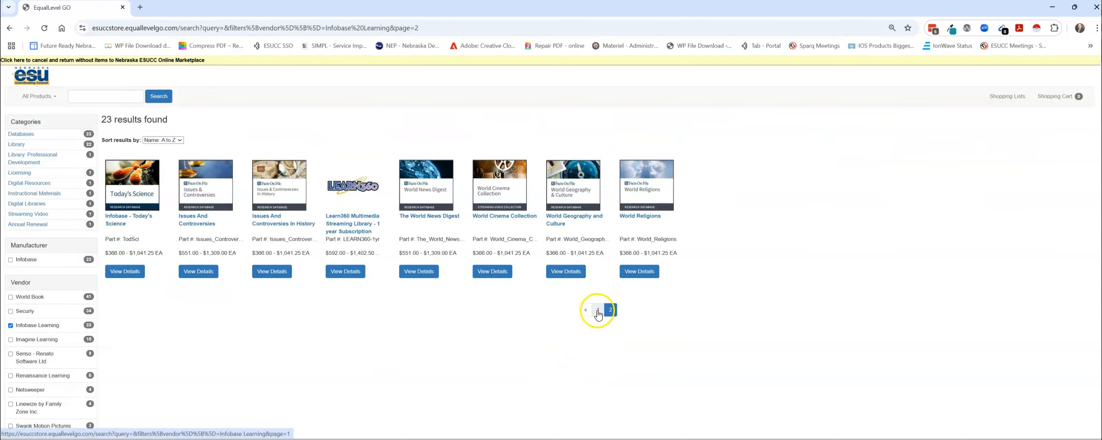
click(355, 227)
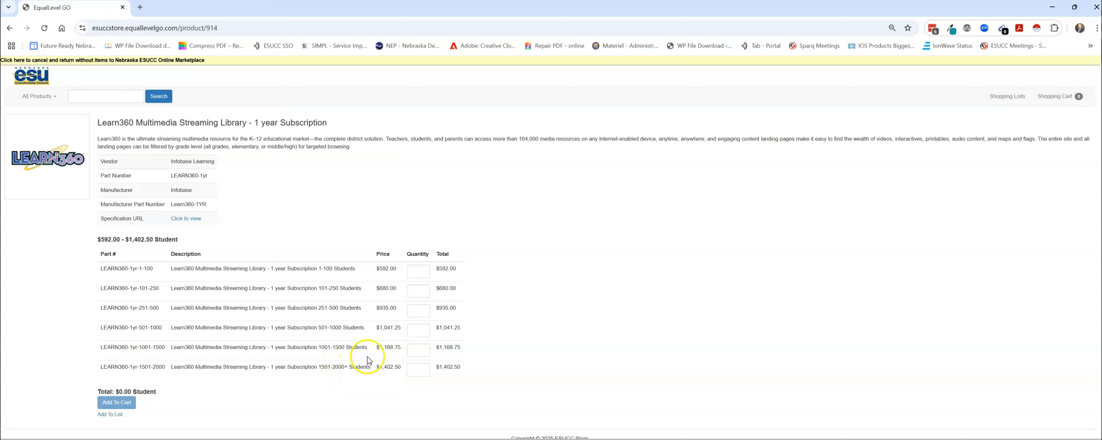
click(418, 272)
click(417, 292)
click(417, 312)
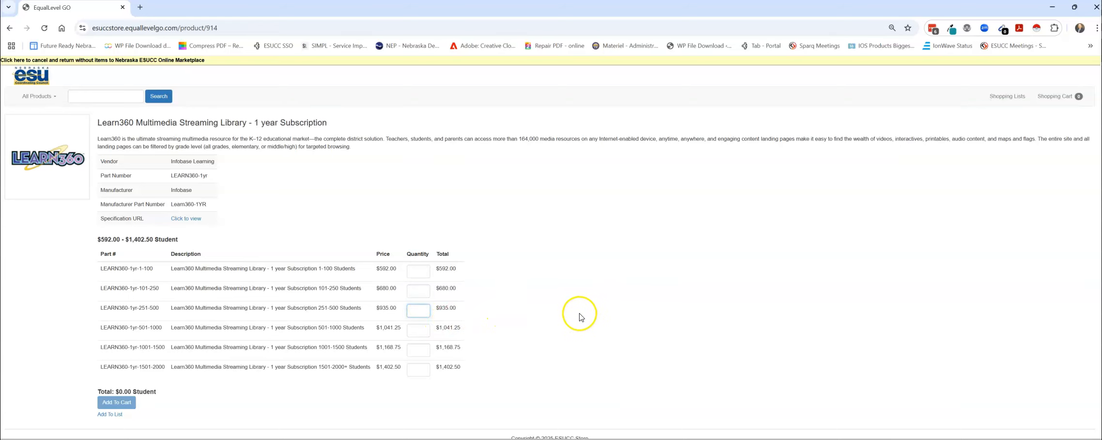
text(1)
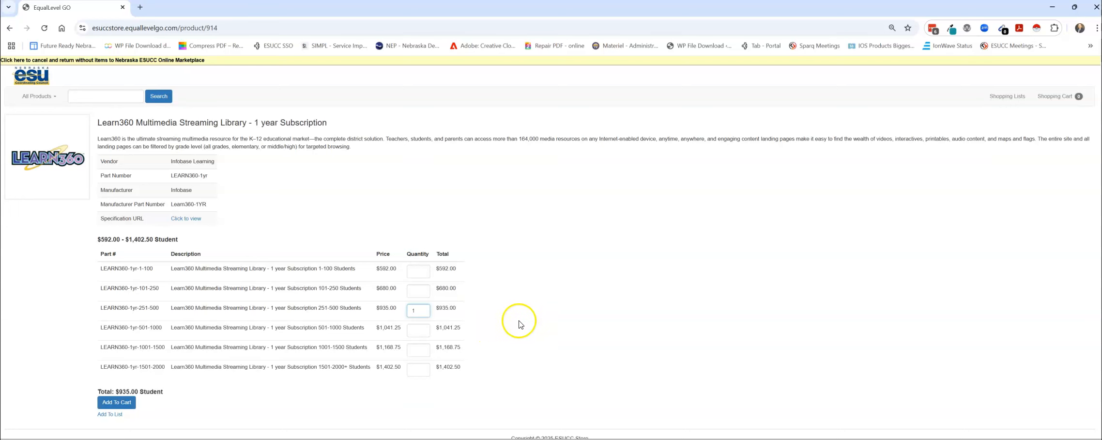
click(121, 406)
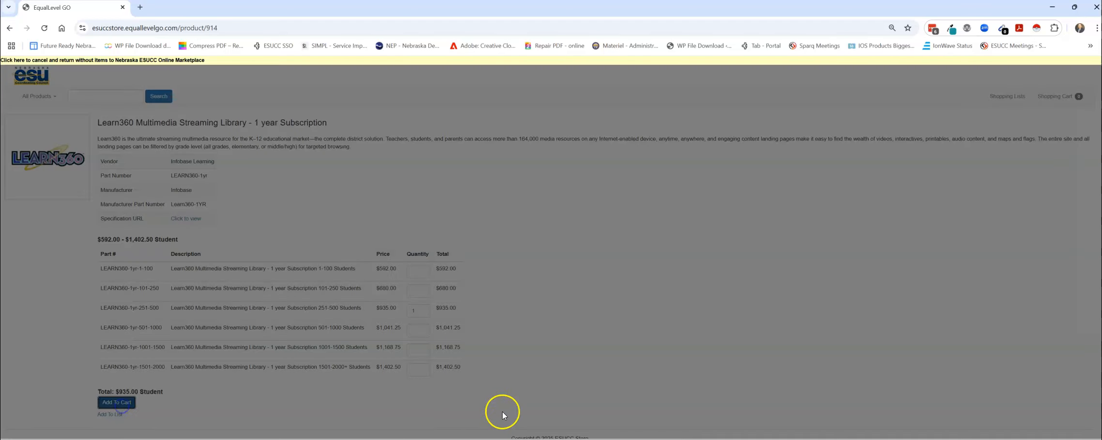
click(614, 170)
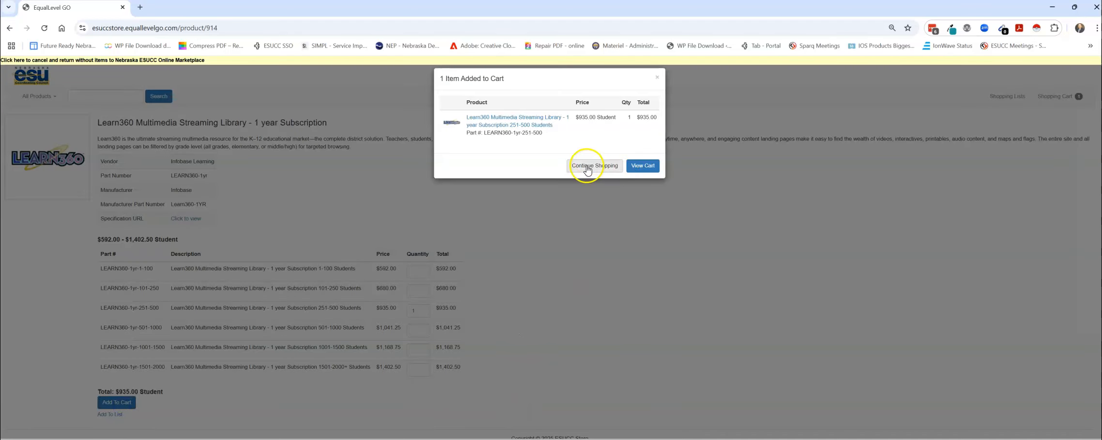
Step: From the first page of Infobase Learning products, add one African American History for 251-500 students to the cart and continue shopping
click(11, 28)
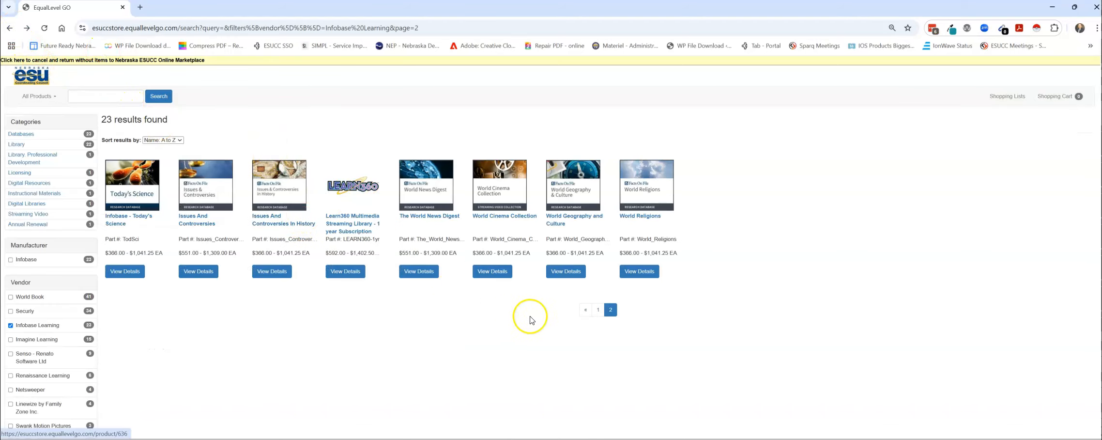
click(599, 309)
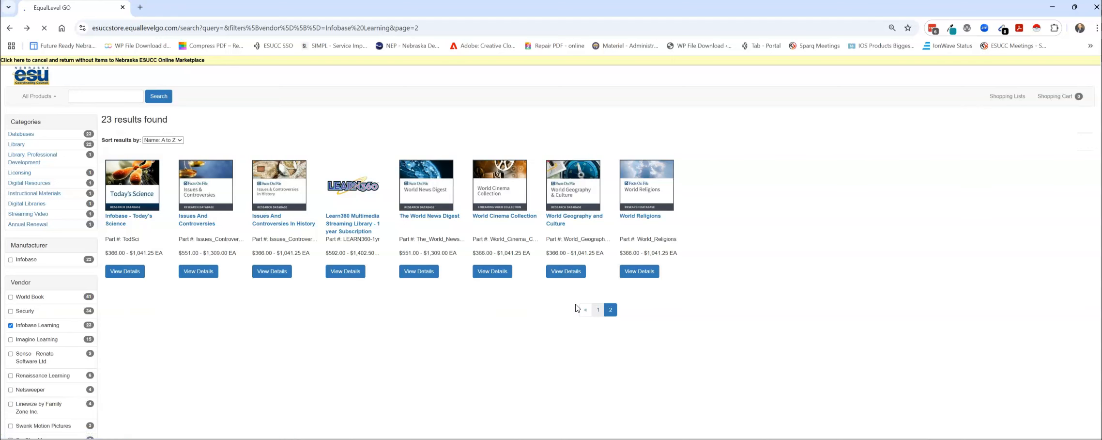
click(145, 218)
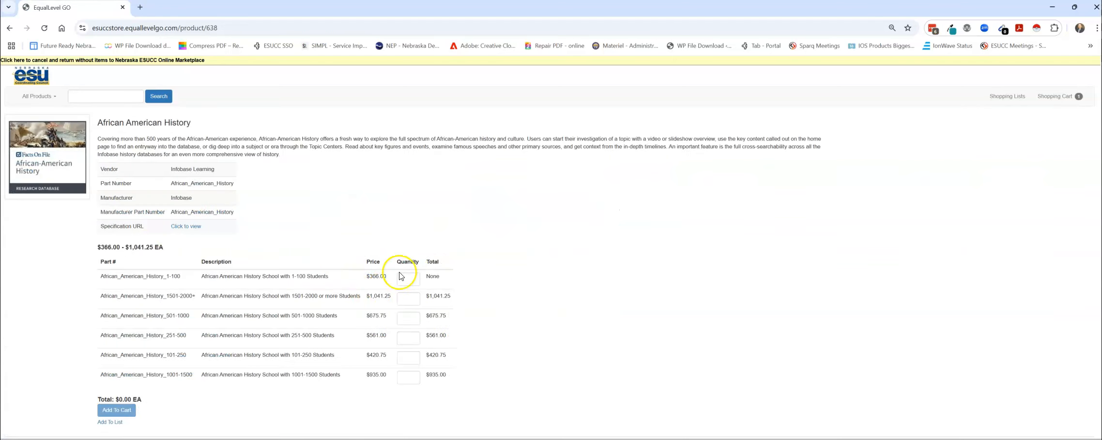
click(406, 320)
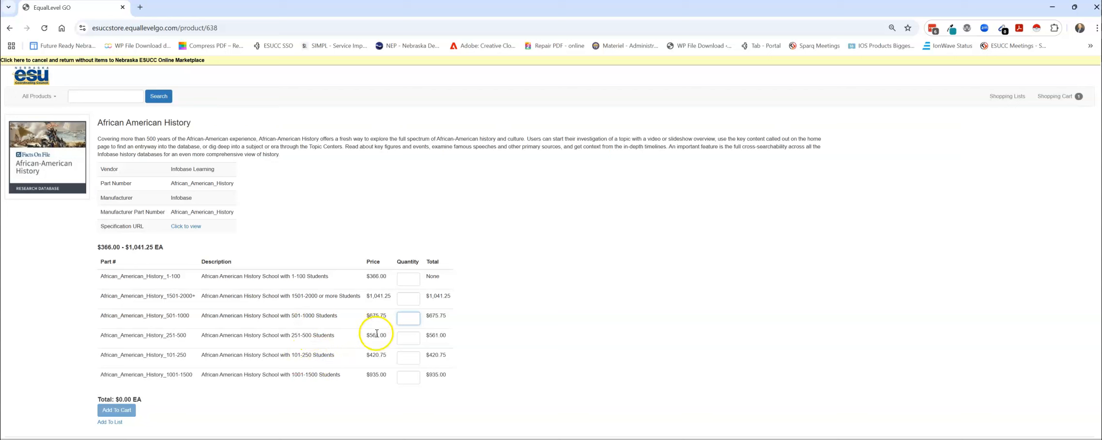
click(408, 337)
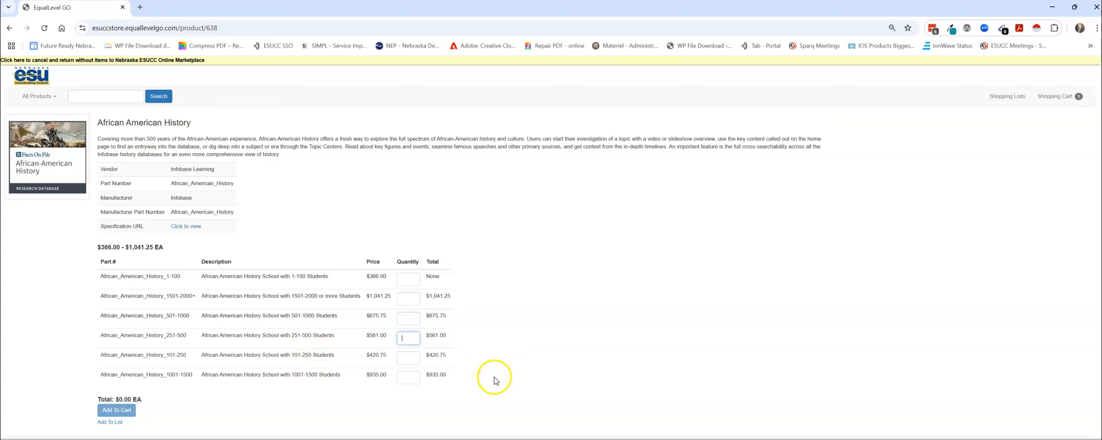
text(1)
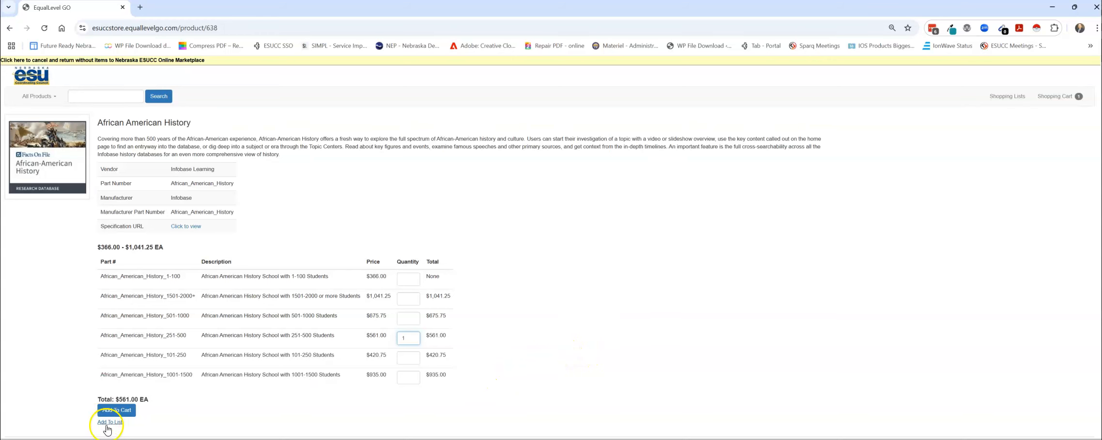
click(119, 411)
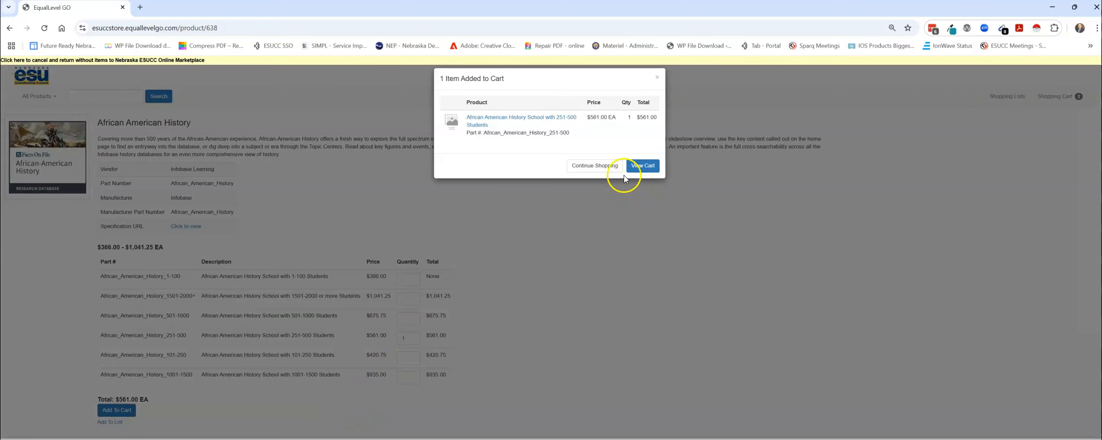
click(609, 165)
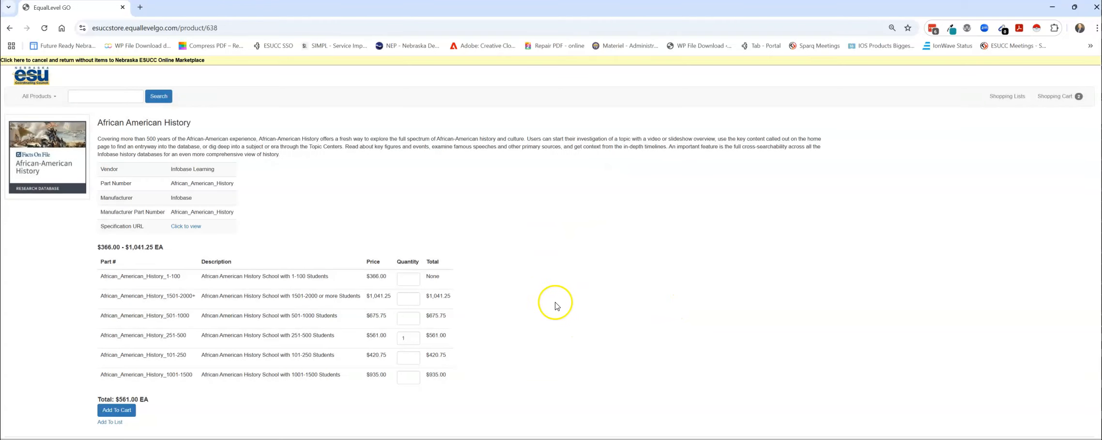
click(11, 28)
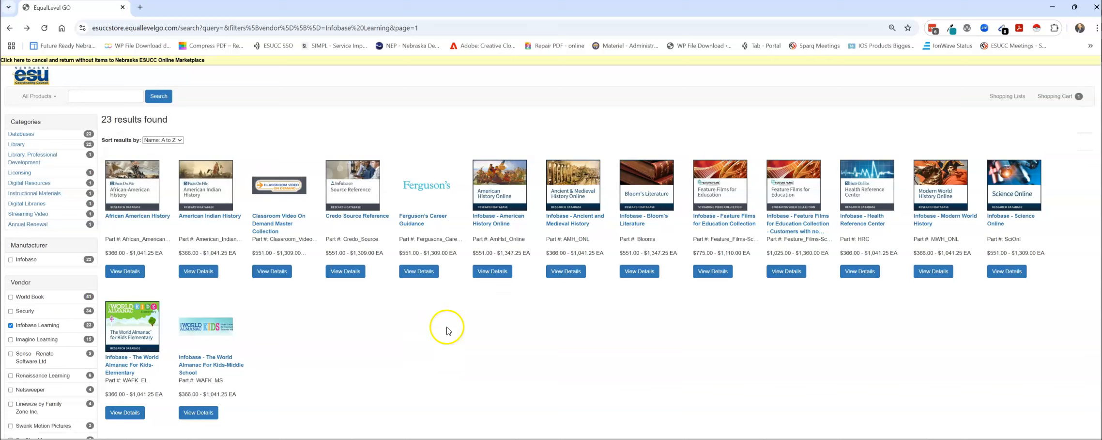
click(88, 95)
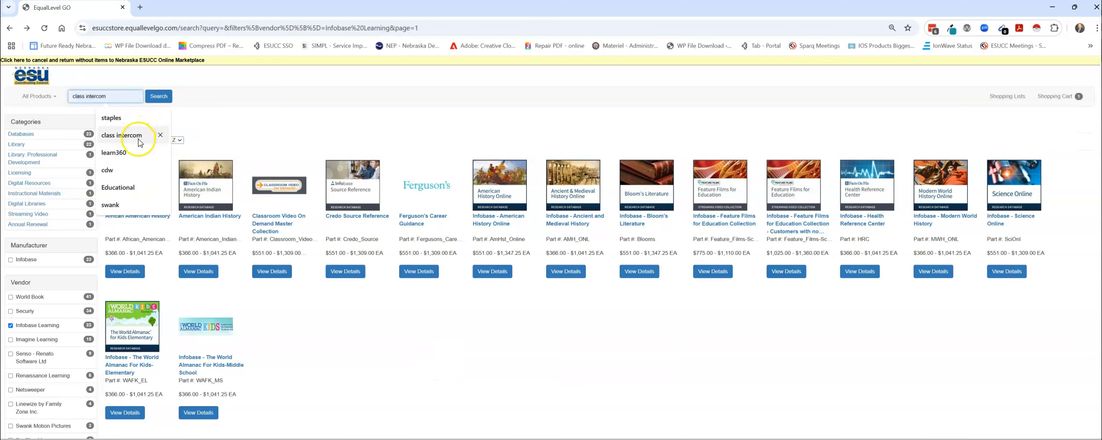
text(boo)
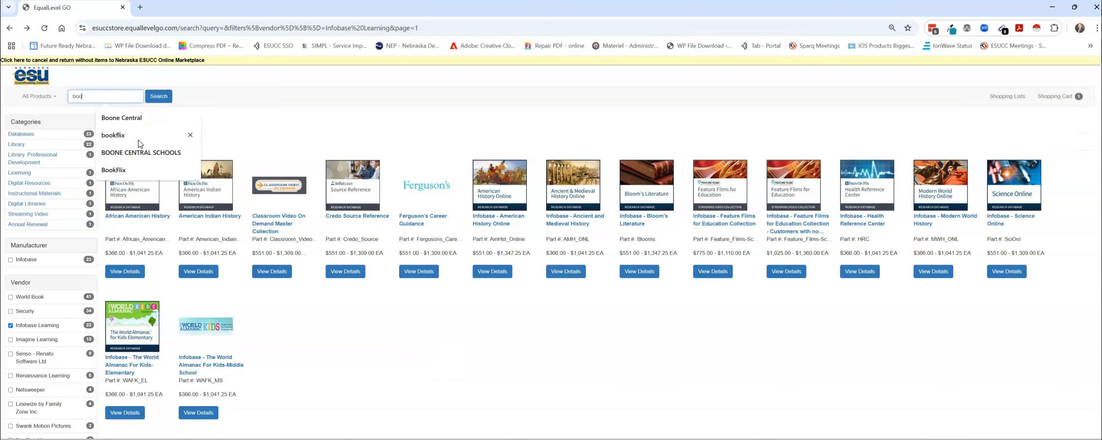
text(ms)
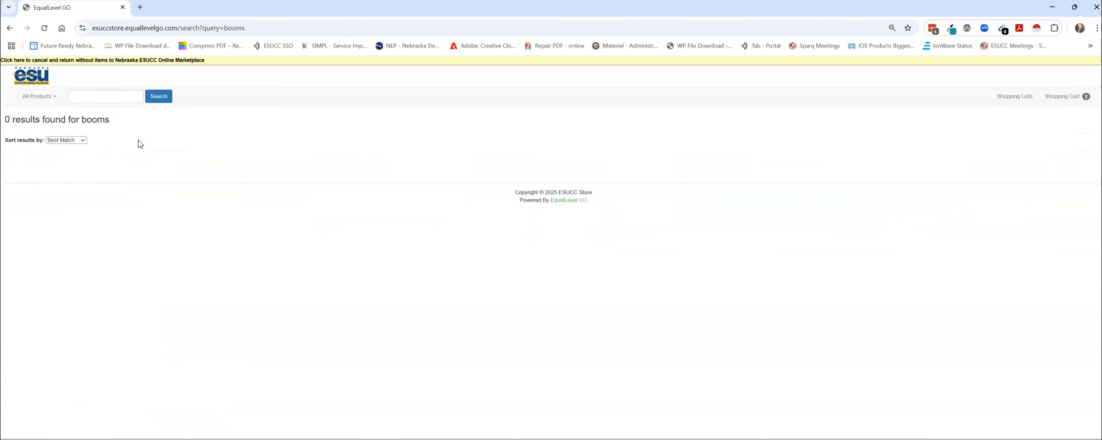
Step: Search the store for bloom and open the Infobase - Bloom's Literature product page
click(99, 96)
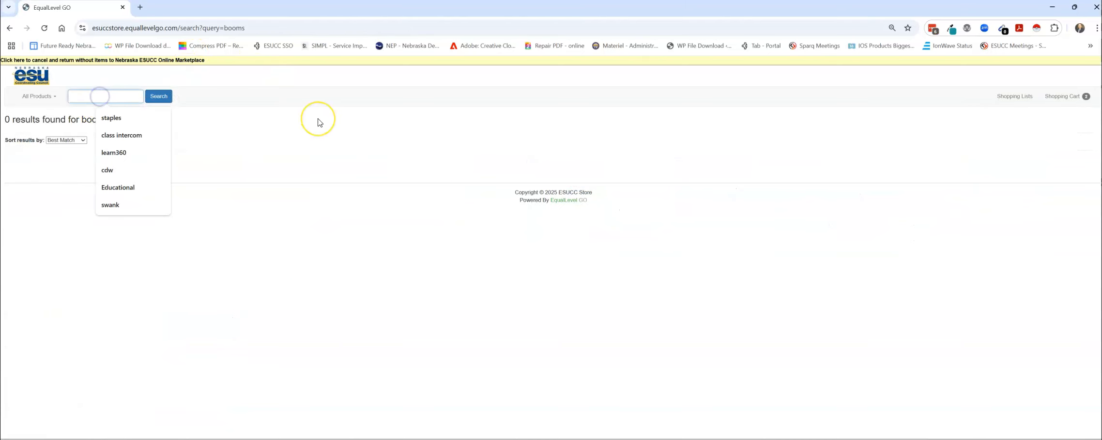
text(b)
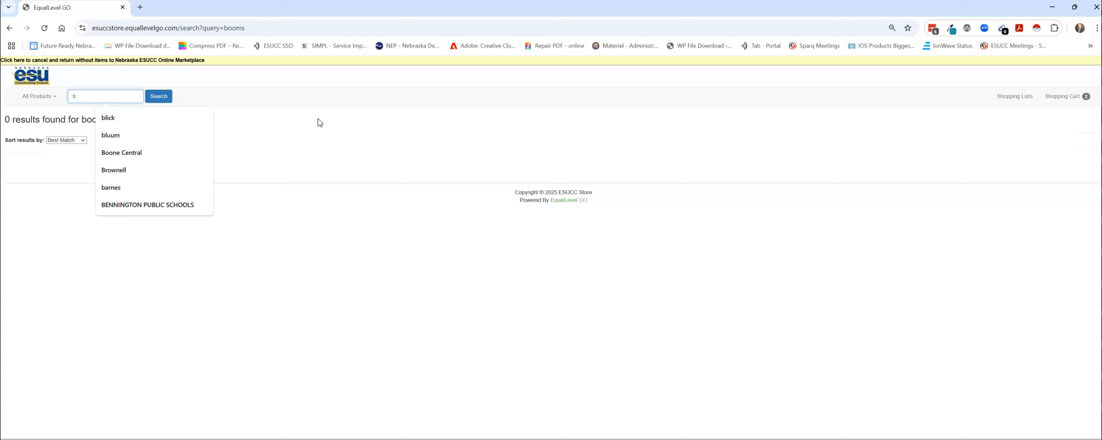
text(loom)
key(Return)
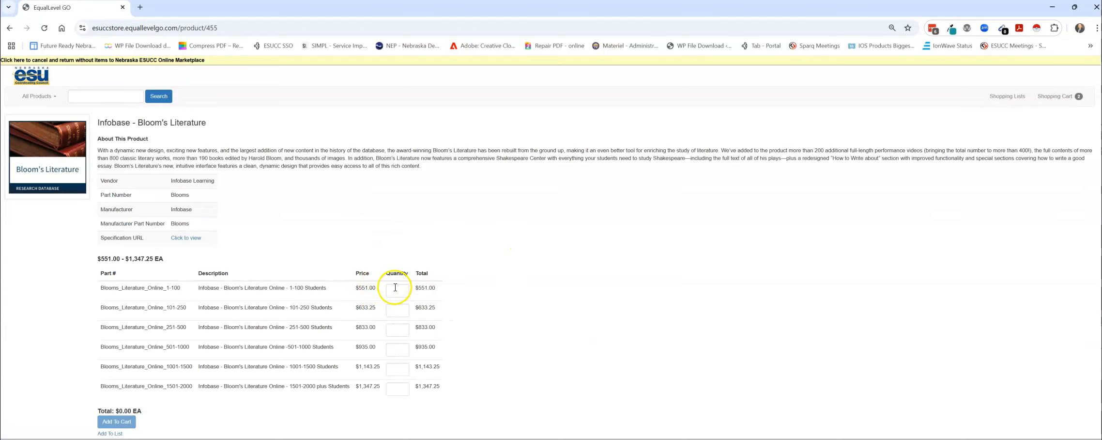
Step: Add one Infobase - Bloom's Literature Online for 251-500 students to the cart
click(394, 330)
text(1)
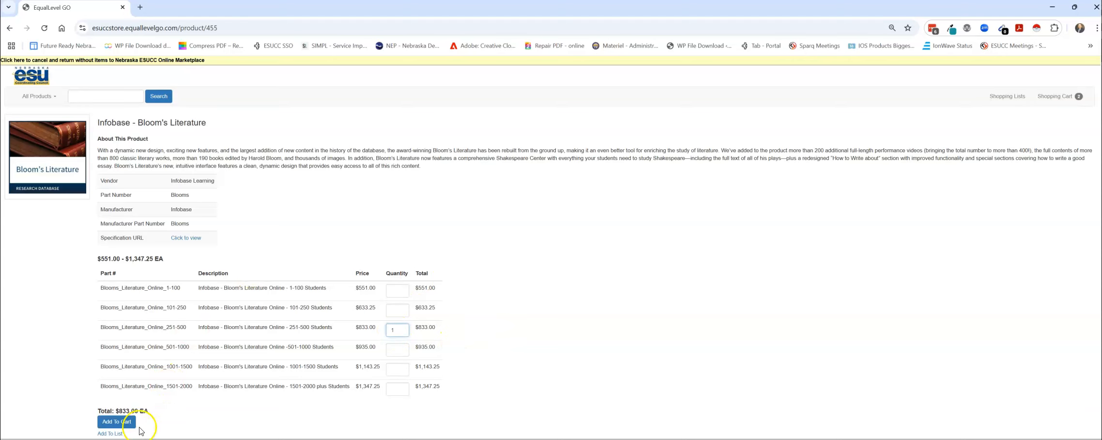
click(124, 426)
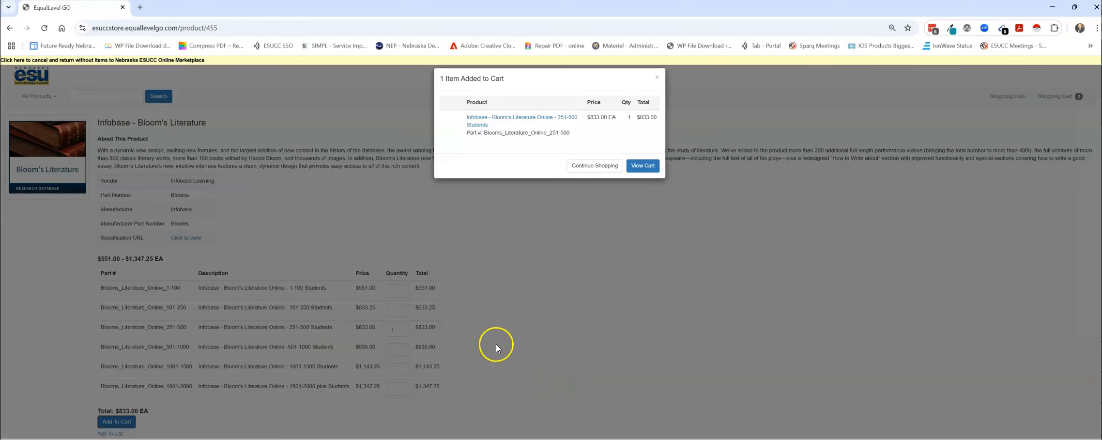
Step: View the store cart and check it out so its items transfer to the Nebraska ESUCC Online Marketplace
click(646, 168)
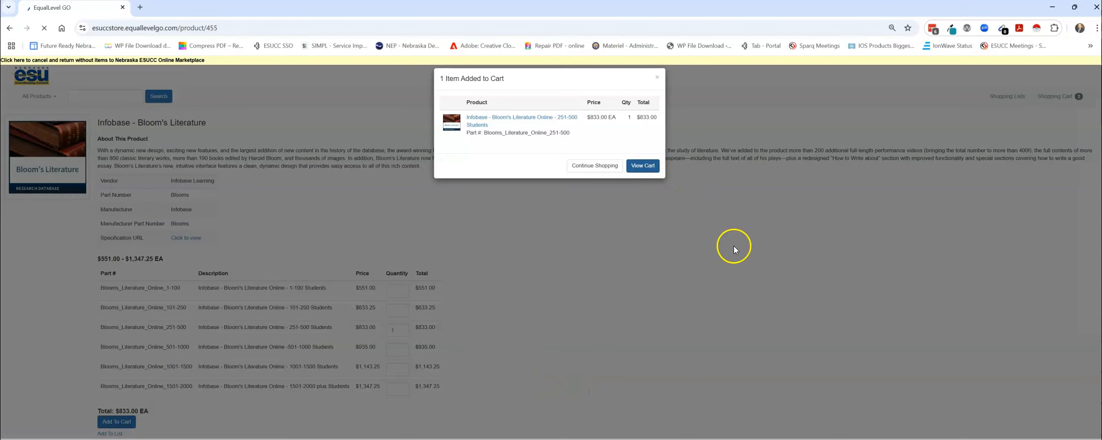
click(733, 248)
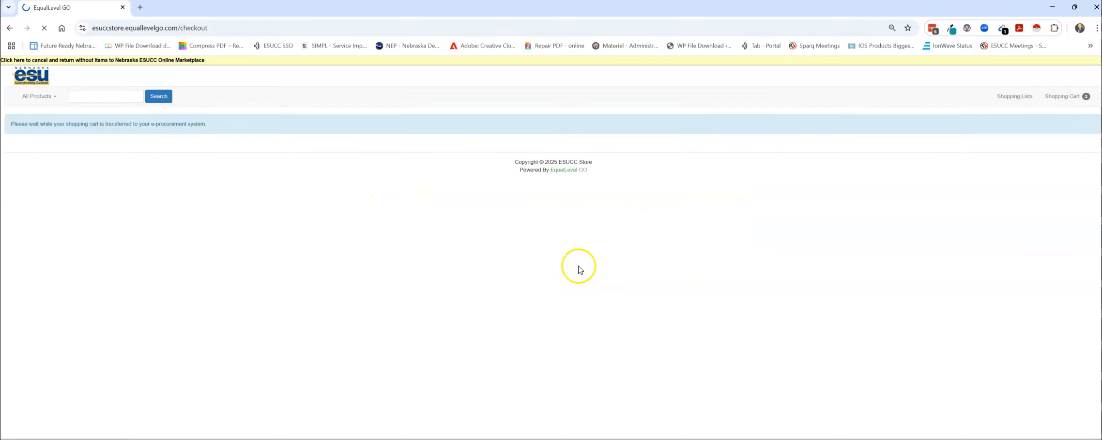
scroll(561, 251, down, 3)
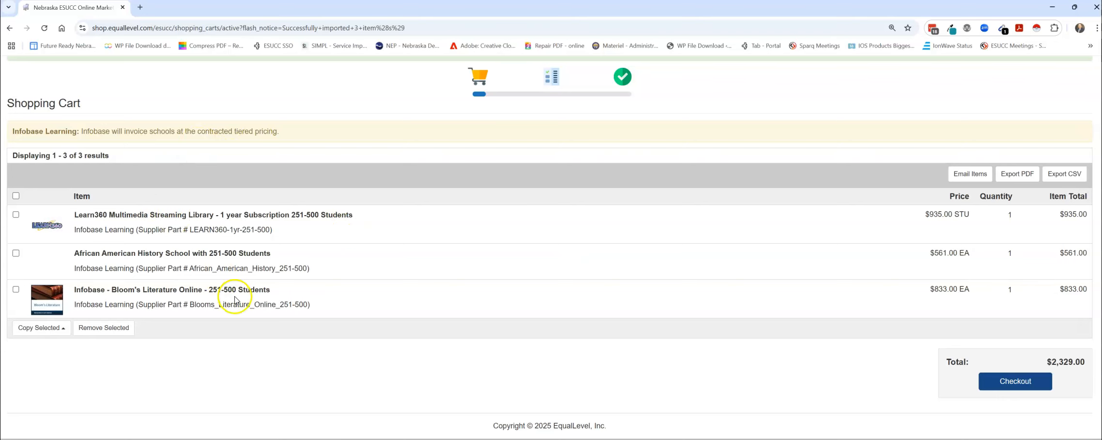
click(50, 330)
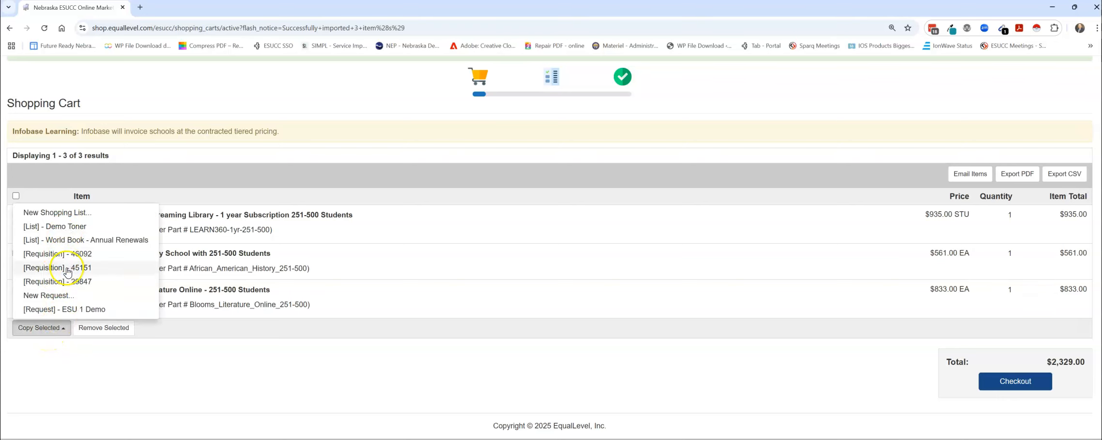
click(57, 300)
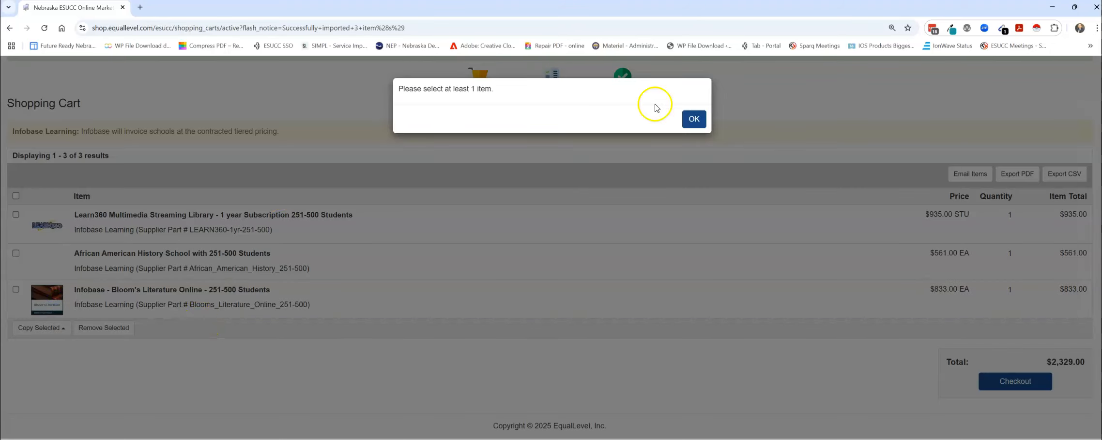
click(694, 118)
Step: Select all items in the shopping cart and copy them to a new request
click(17, 196)
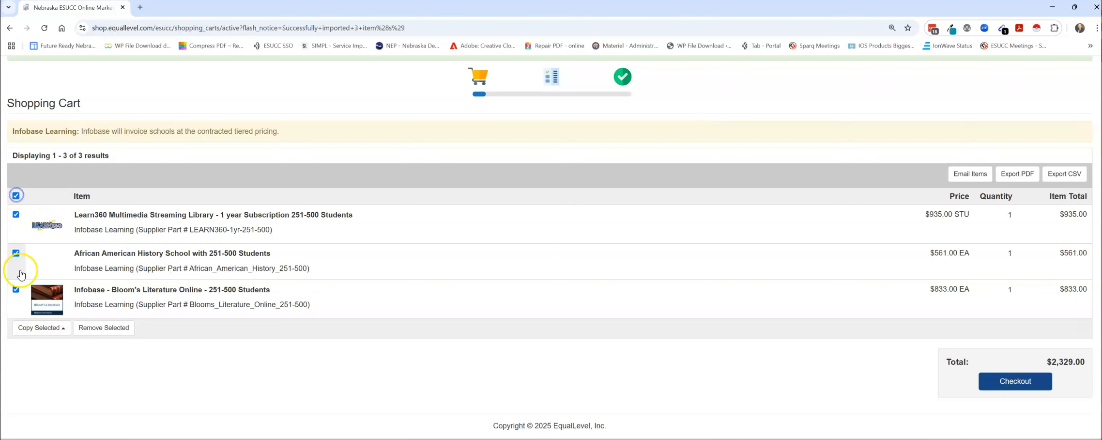
click(53, 328)
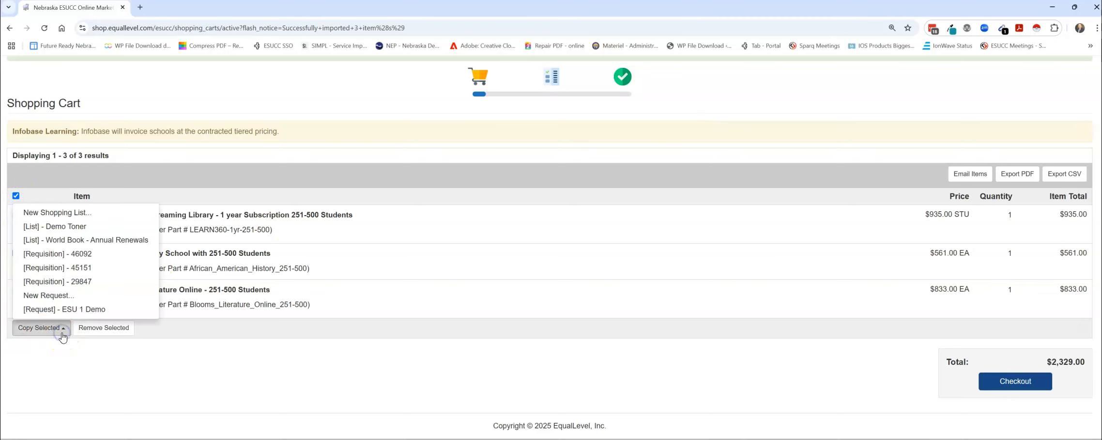
click(48, 296)
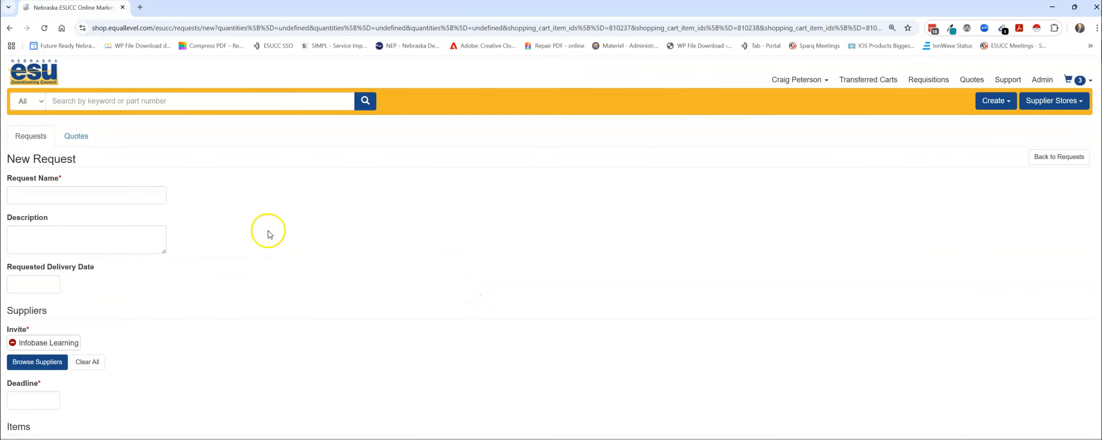
Step: Name the request 2025-2026 School Year and describe it as "license to begin on August 1."
click(44, 193)
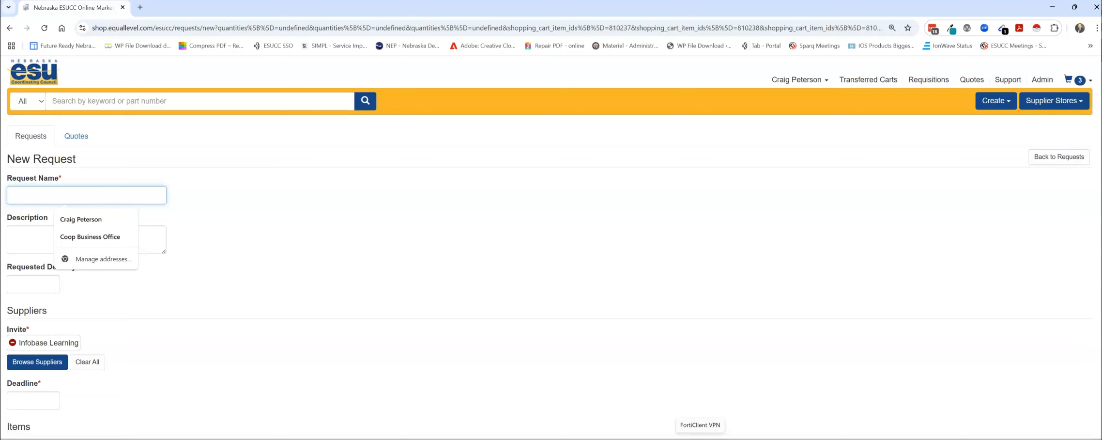
text(2025-2026 School Year)
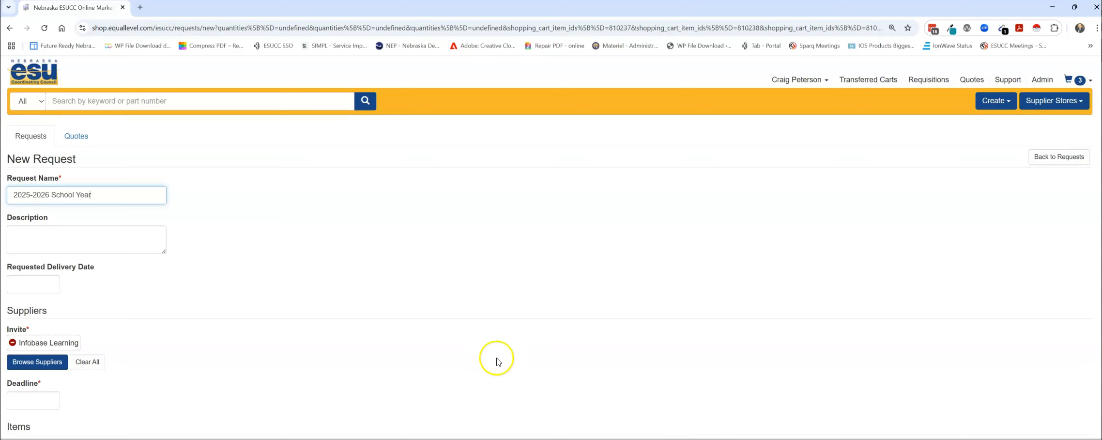
click(76, 238)
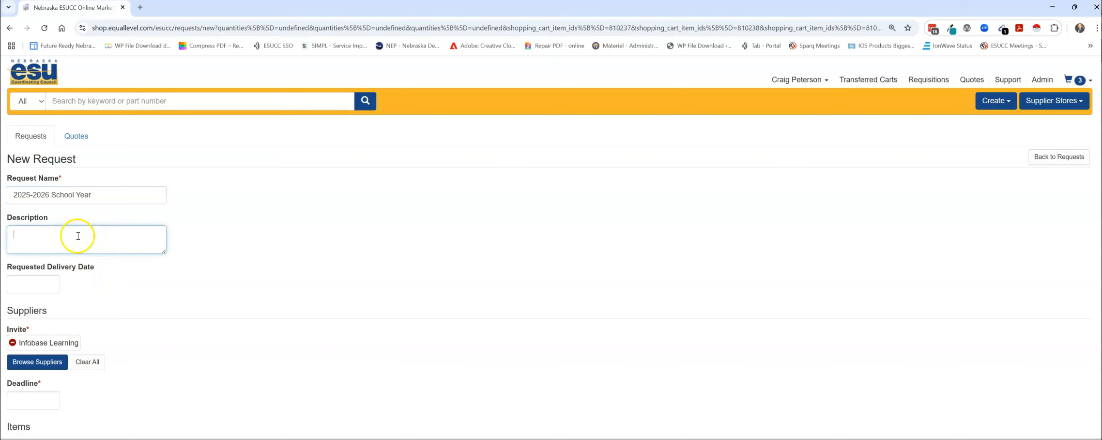
Step: Set the requested delivery date to 04/03/2025 and the supplier deadline to 04/18/2025
scroll(271, 261, down, 1)
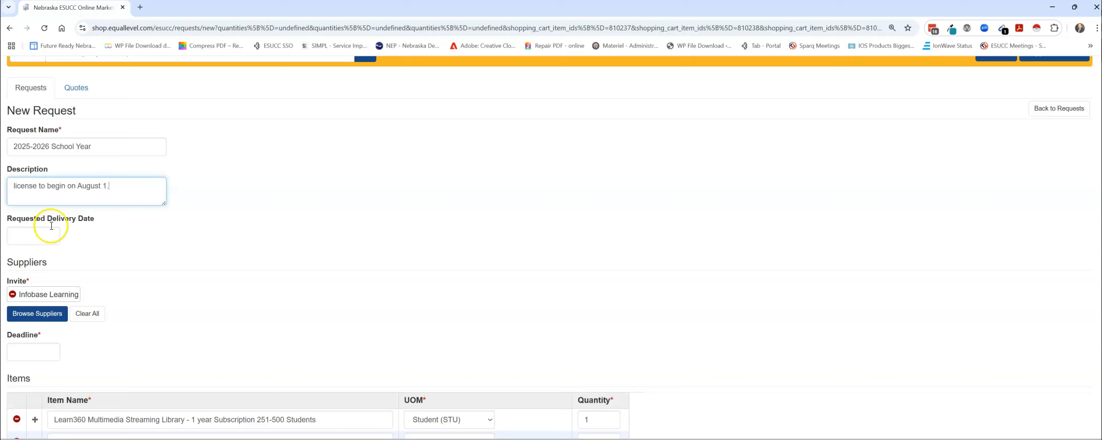
click(36, 238)
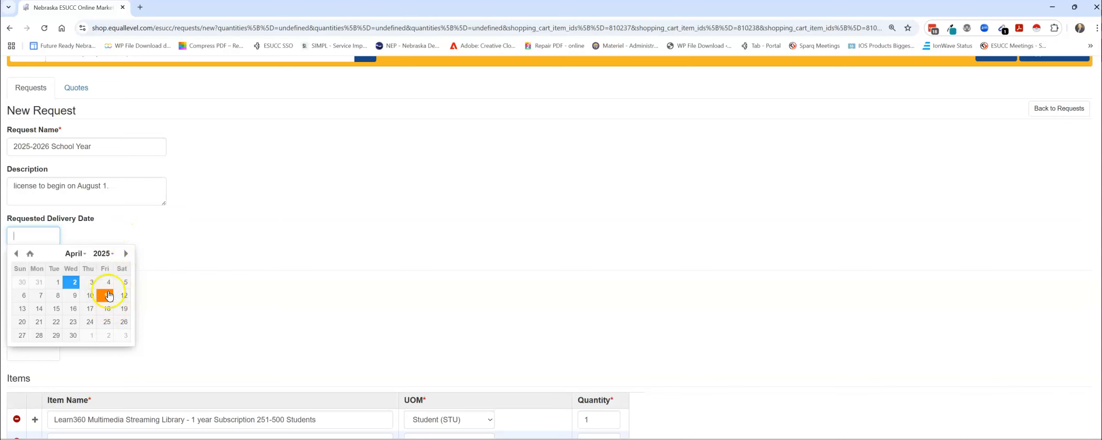
click(94, 285)
scroll(82, 261, down, 1)
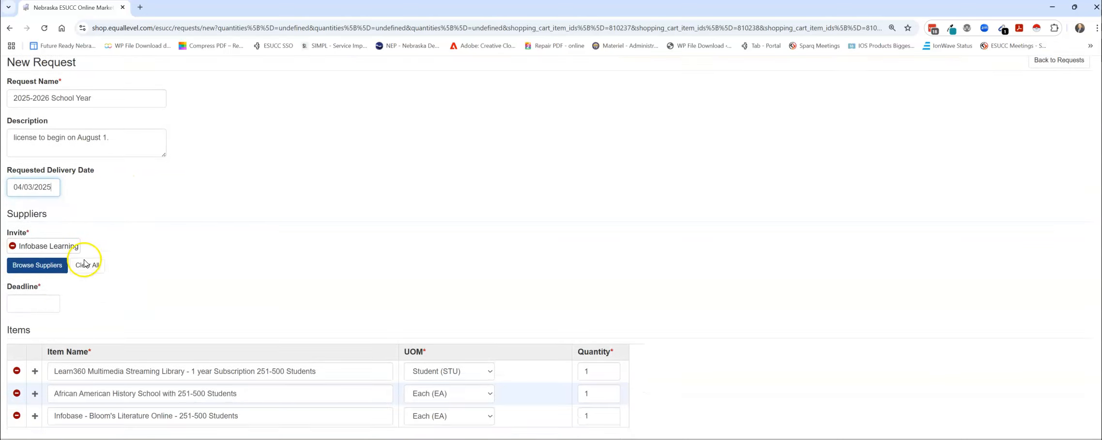
click(39, 303)
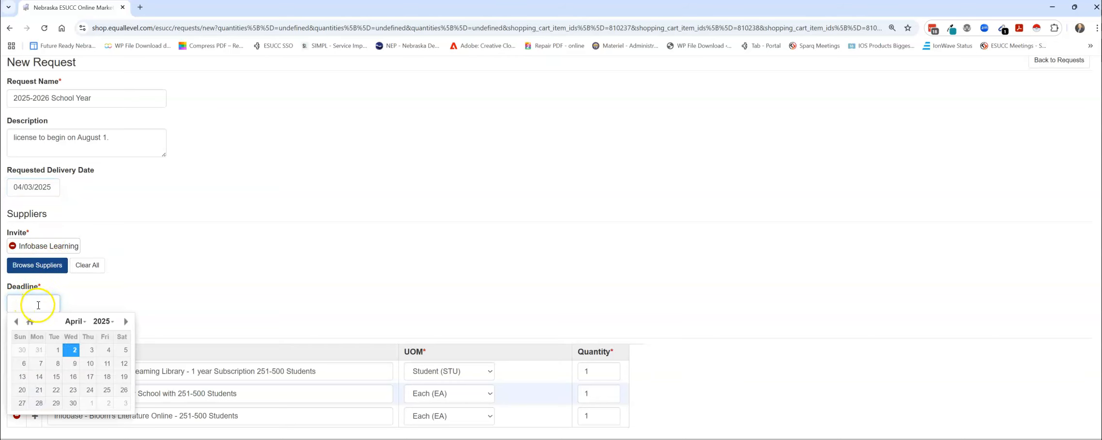
click(107, 378)
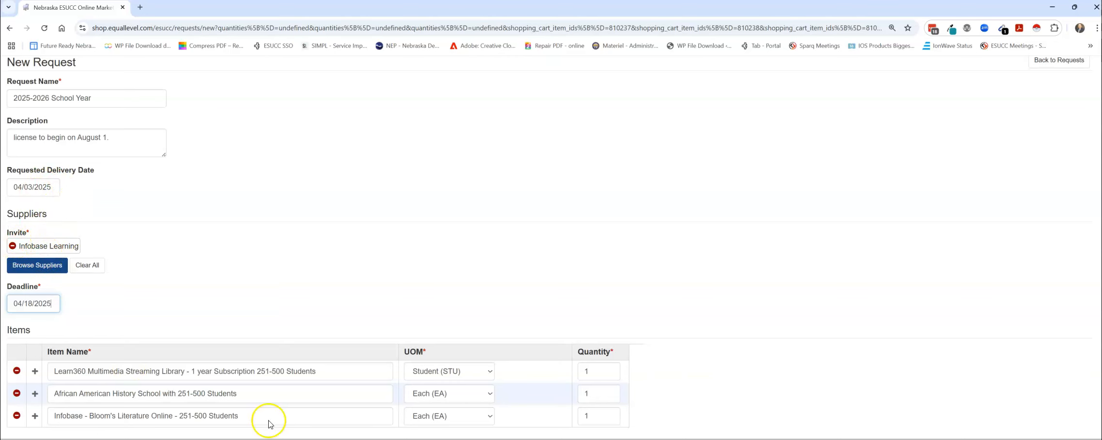
Step: Review the new request's invited supplier, dates, item lines and additional info options
scroll(262, 354, down, 1)
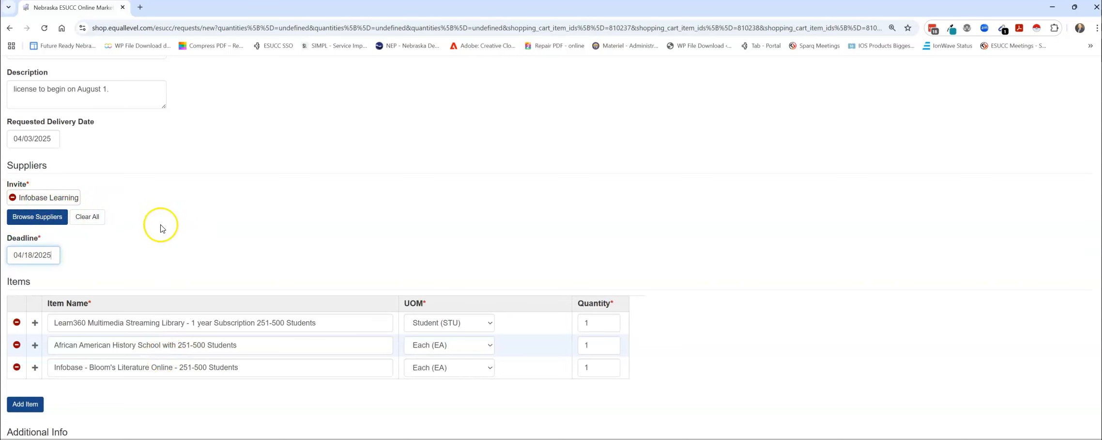
scroll(261, 234, down, 3)
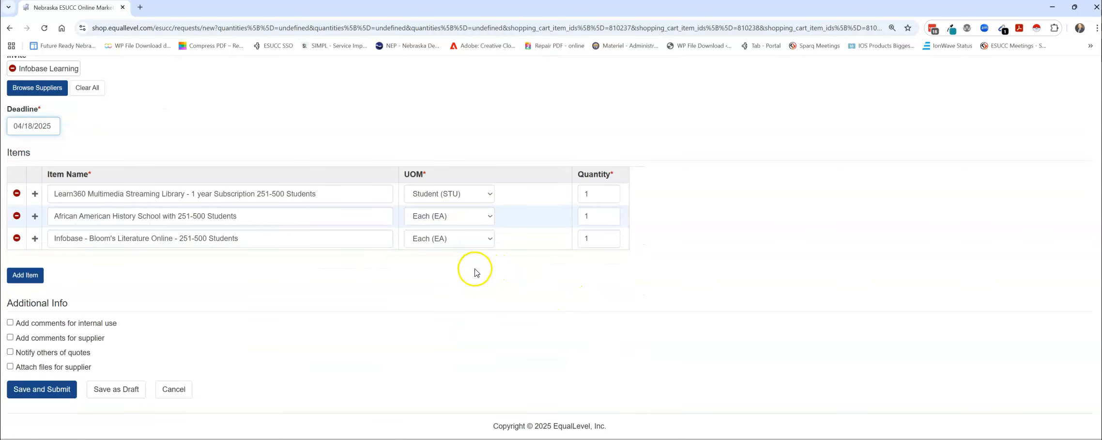
scroll(484, 269, up, 1)
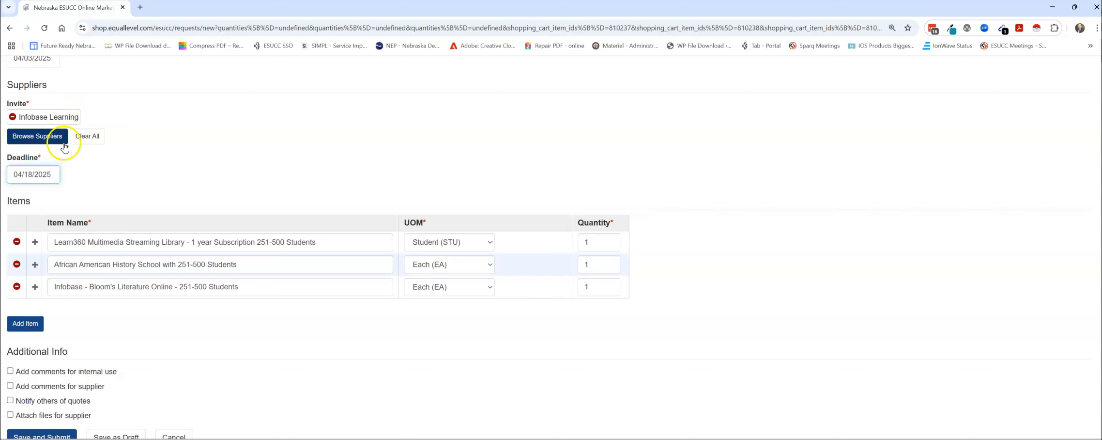
scroll(110, 204, up, 2)
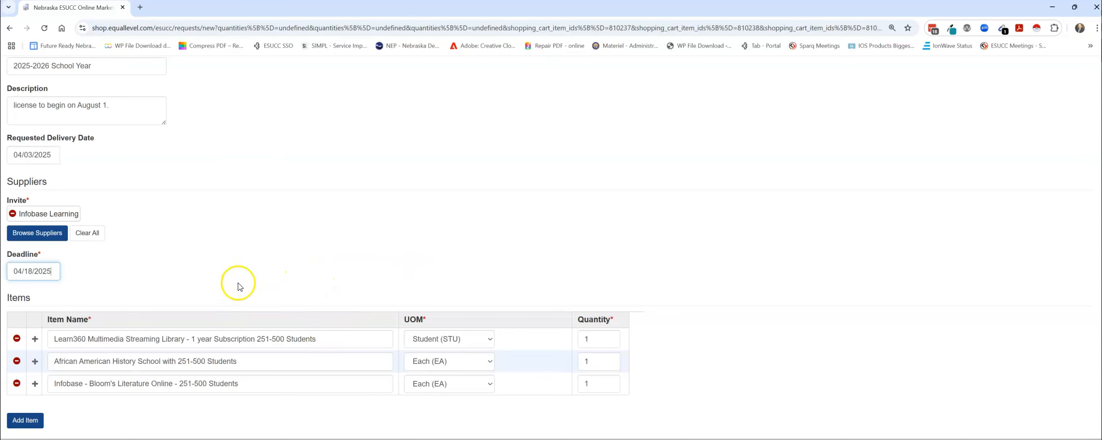
scroll(347, 255, down, 2)
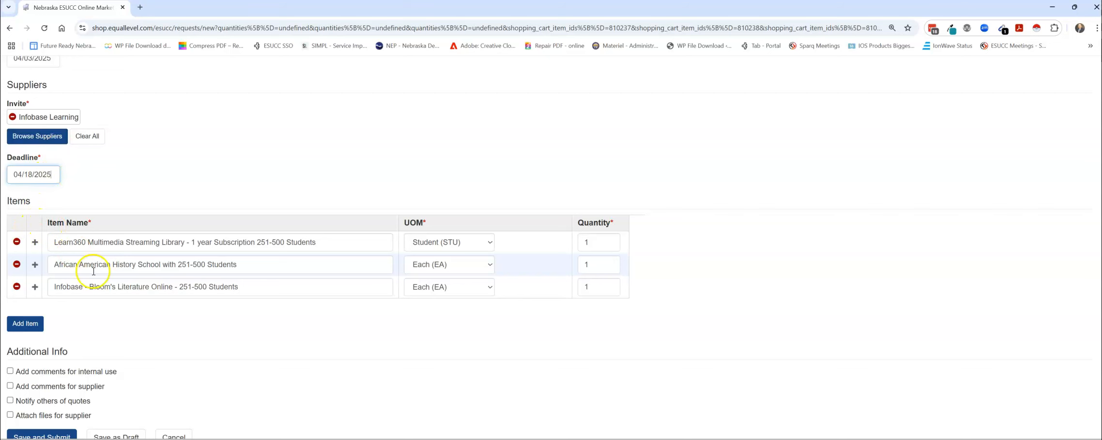
scroll(135, 314, down, 1)
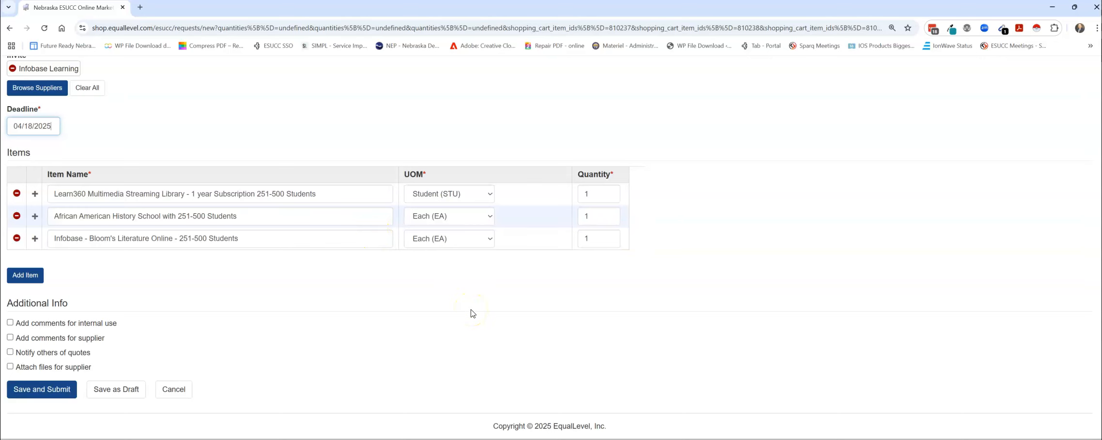
click(488, 319)
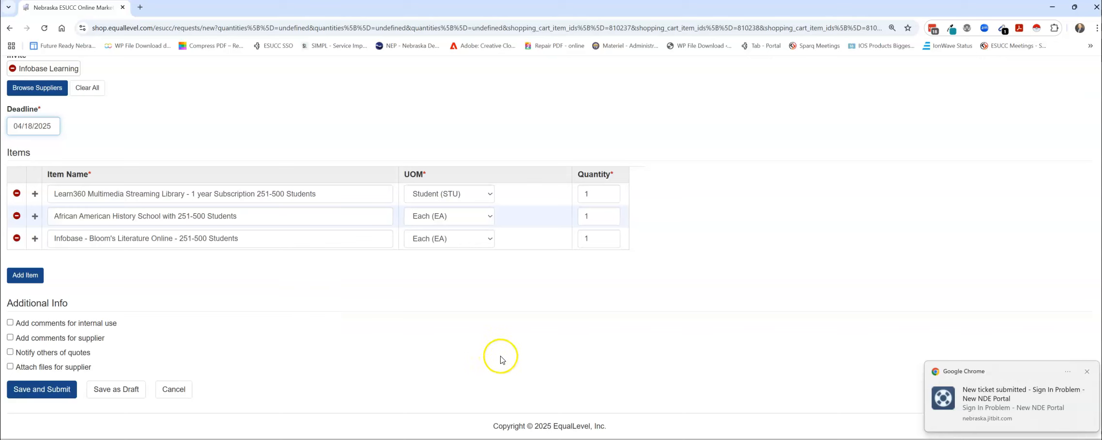
click(1087, 372)
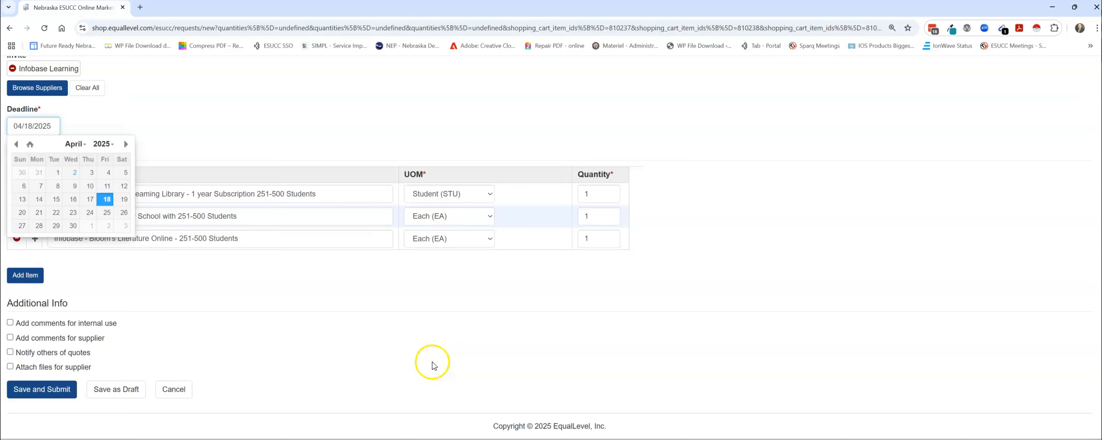
scroll(431, 365, up, 5)
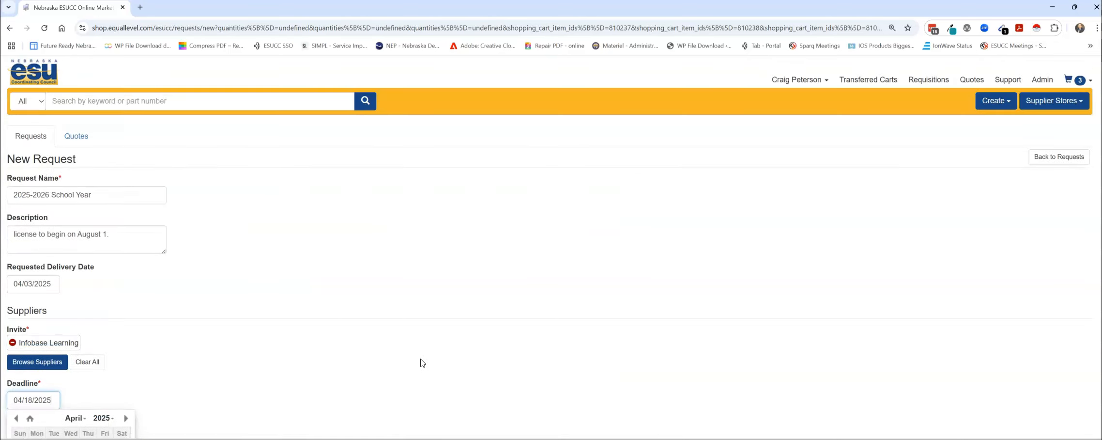
Step: Go to the existing quote requests and list those last modified at any time
click(972, 79)
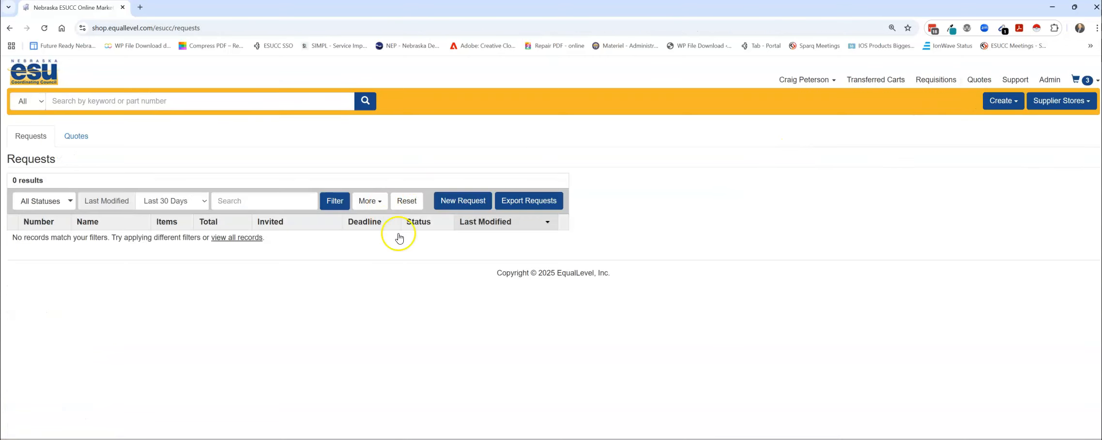
click(183, 202)
click(162, 369)
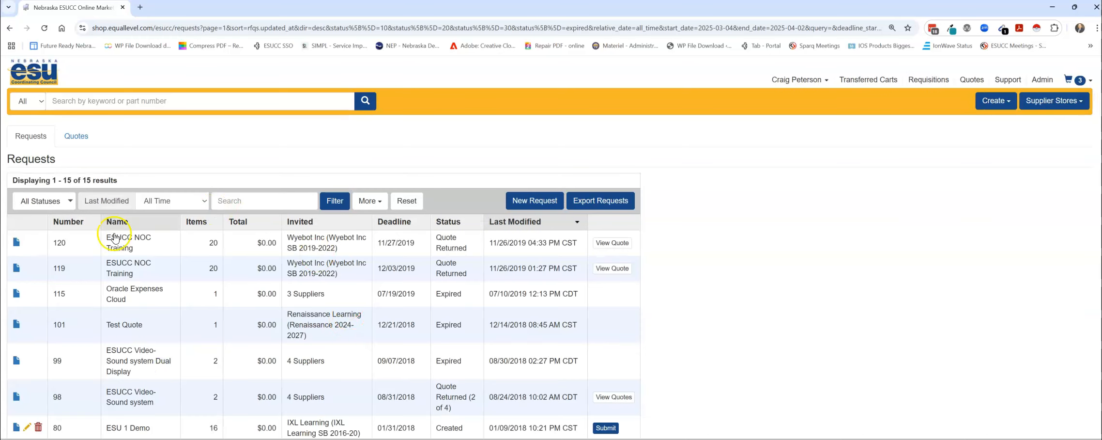
Step: View the quote returned for the most recently modified ESUCC NOC Training request and examine its items
drag(103, 236, 151, 237)
click(619, 244)
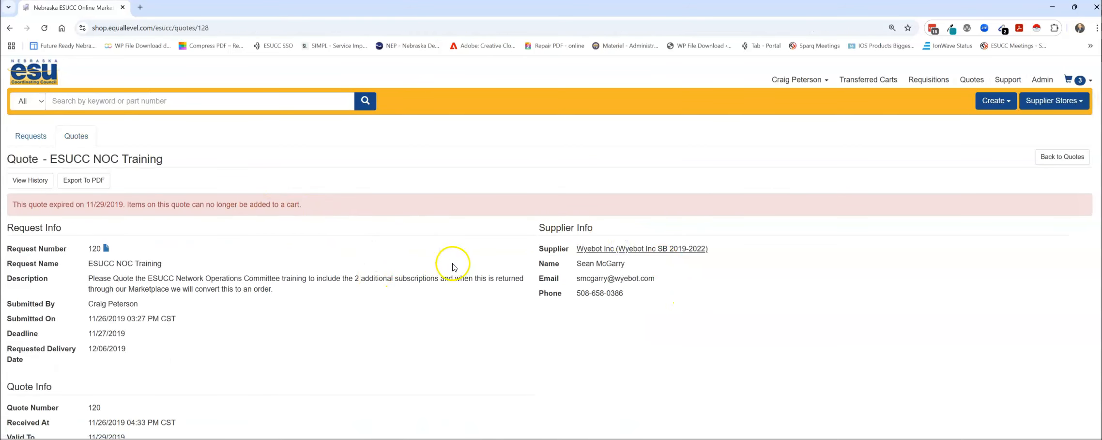
scroll(454, 267, down, 4)
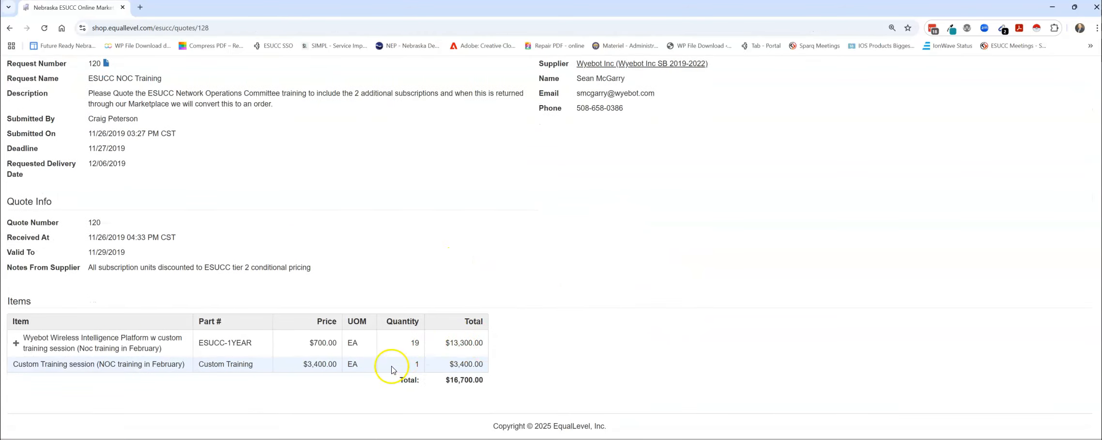